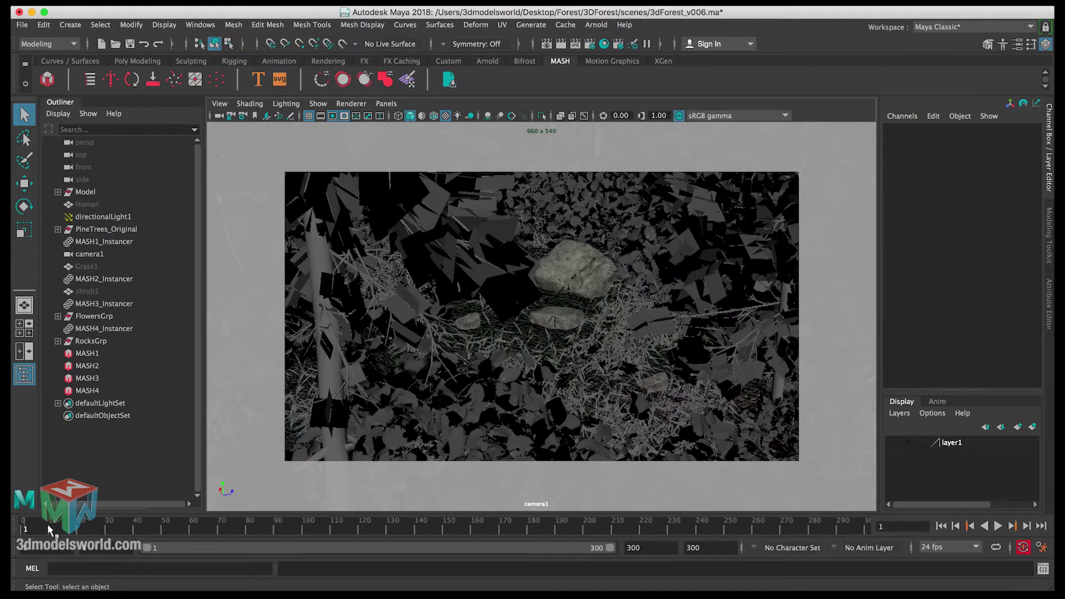
Preview the camera animation through the whole timeline and park the current time at frame 210
drag(52, 521, 863, 534)
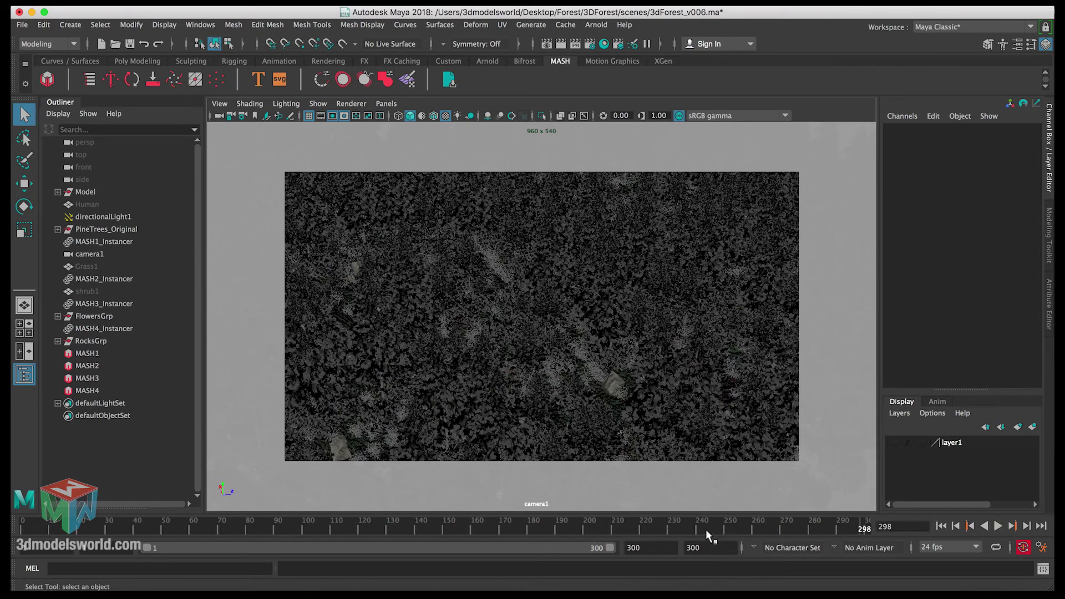
key(alt+v)
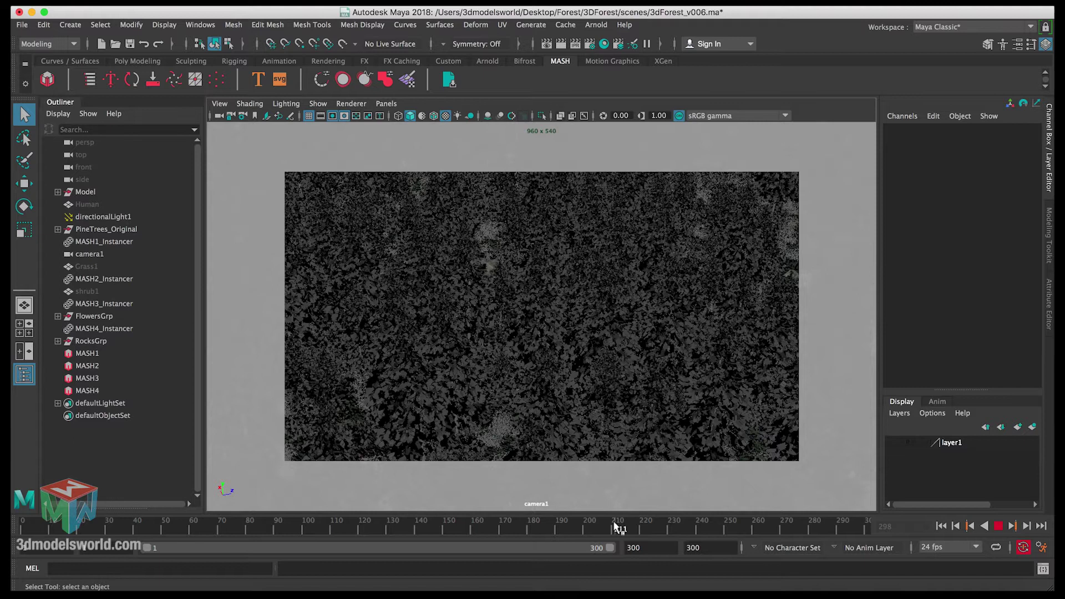
click(615, 528)
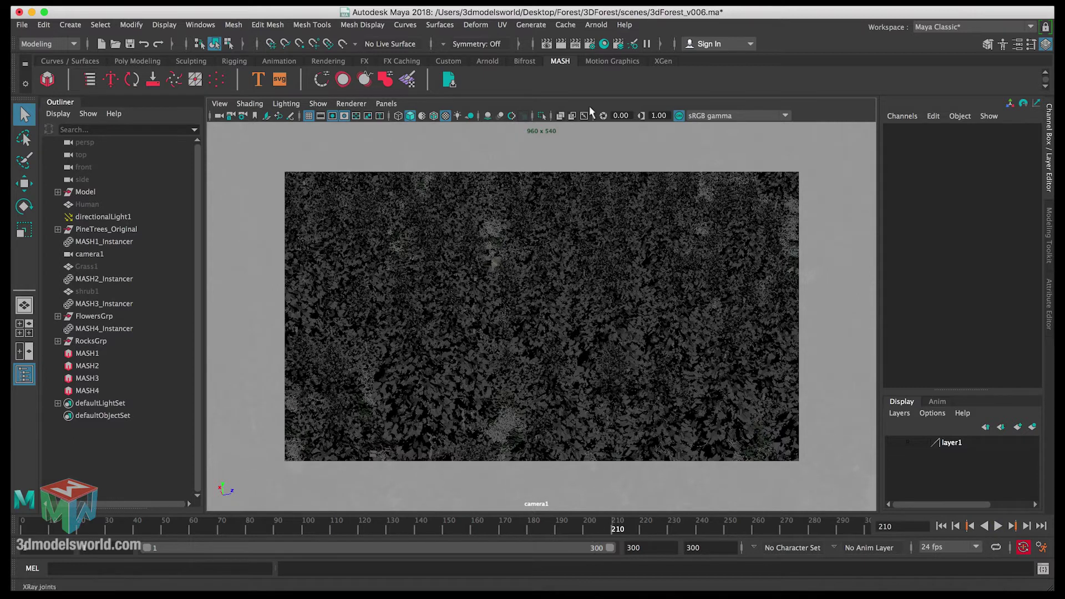
Render frame 210 from camera1 with Arnold and keep the image in the Render View for comparison
click(560, 43)
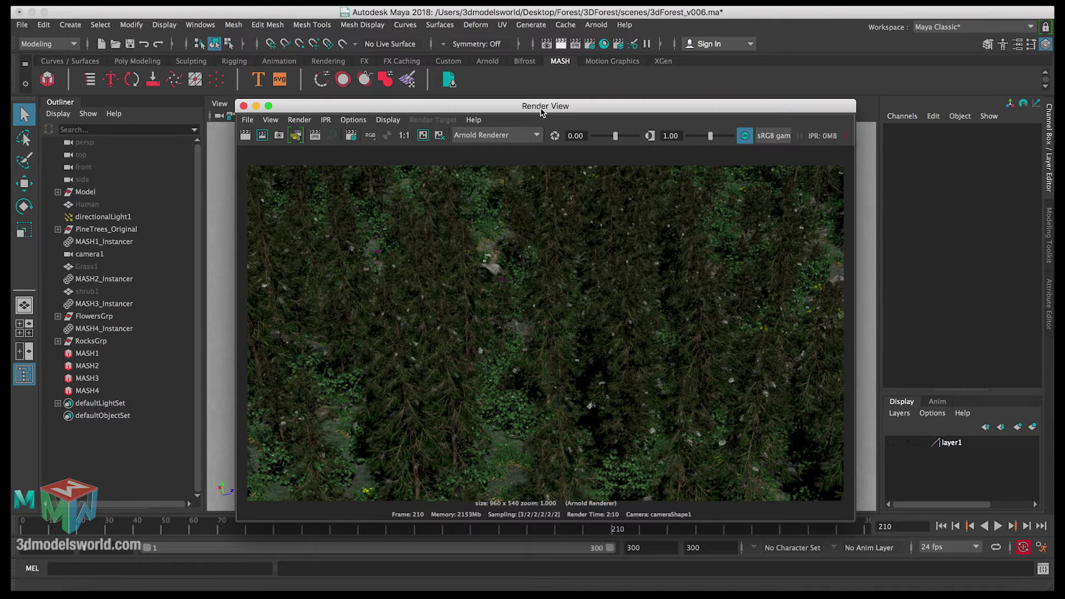
drag(542, 112, 537, 114)
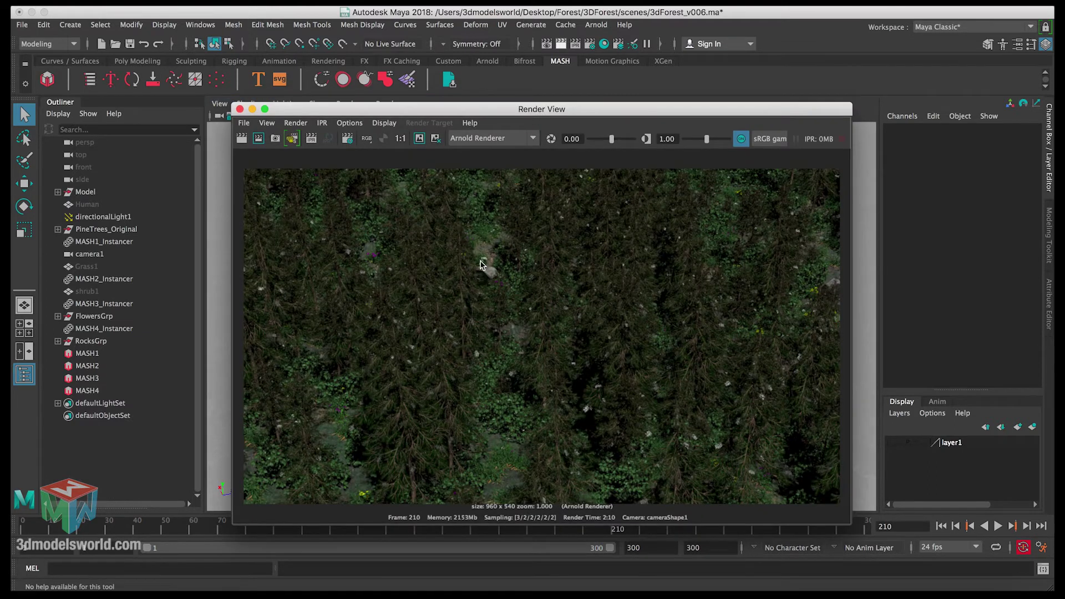
click(420, 138)
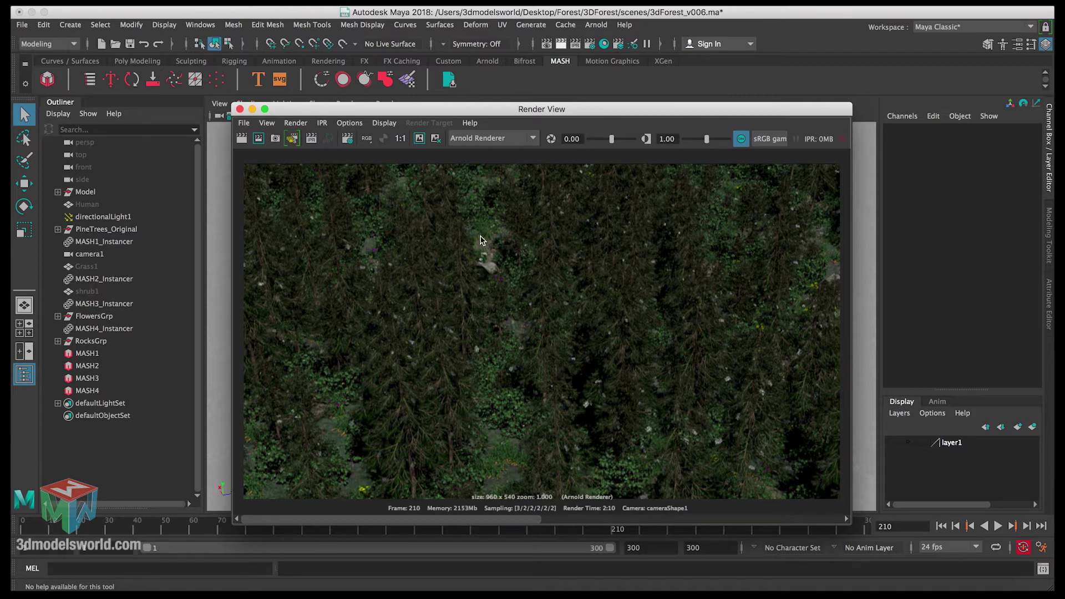
drag(495, 113, 475, 112)
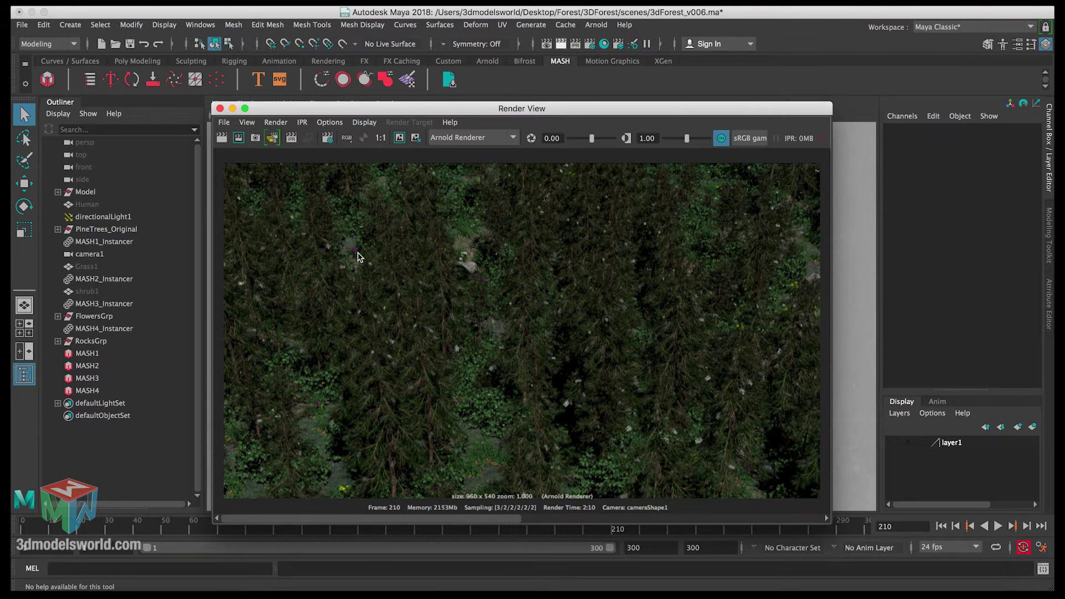
Turn off the visibility of directionalLight1
click(120, 220)
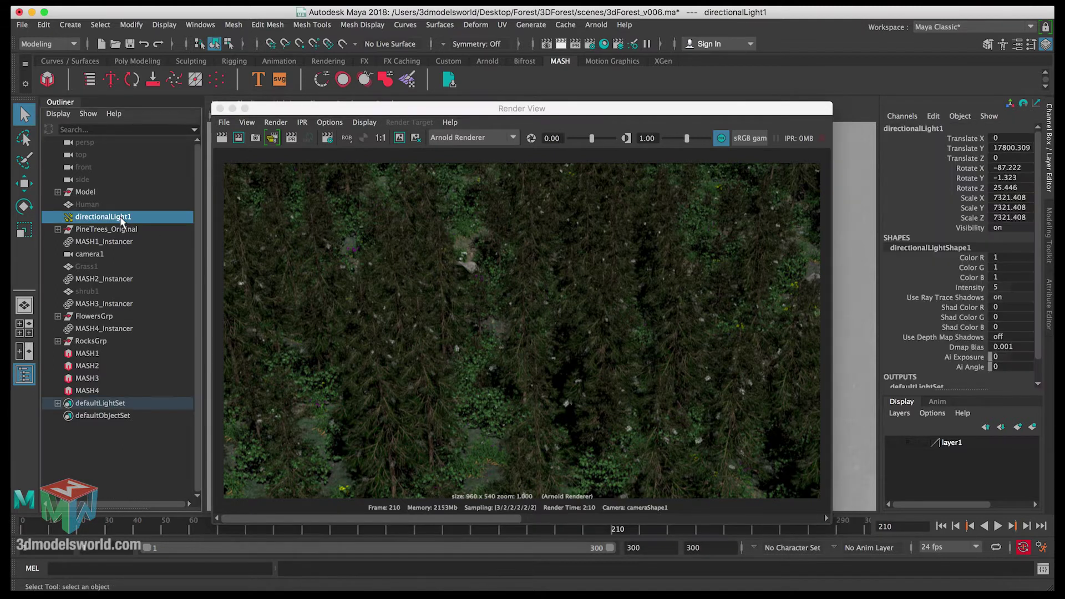
key(ctrl+a)
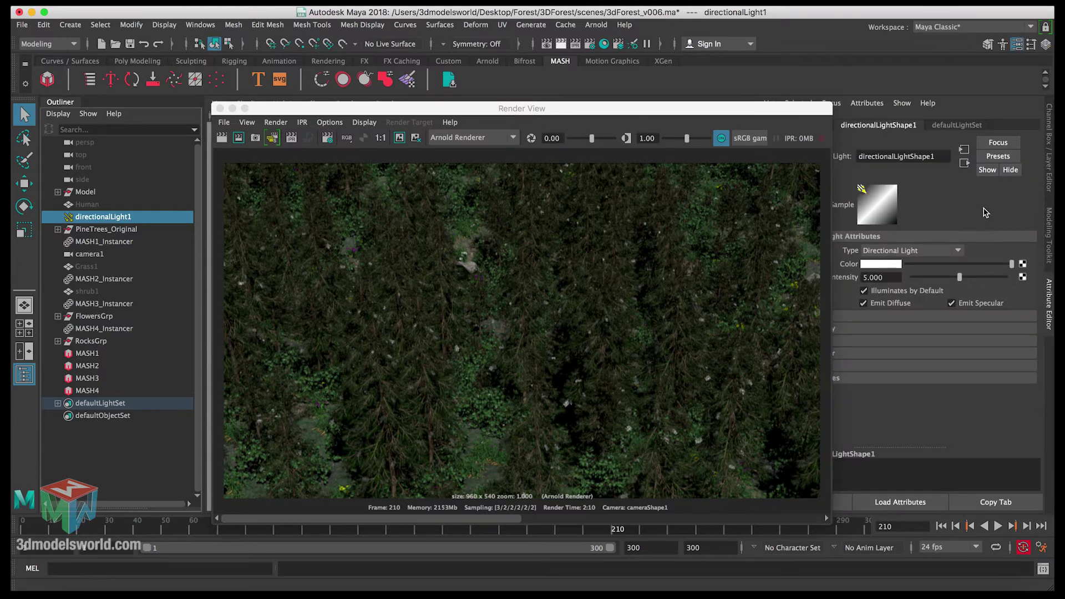
key(ctrl+a)
click(1011, 228)
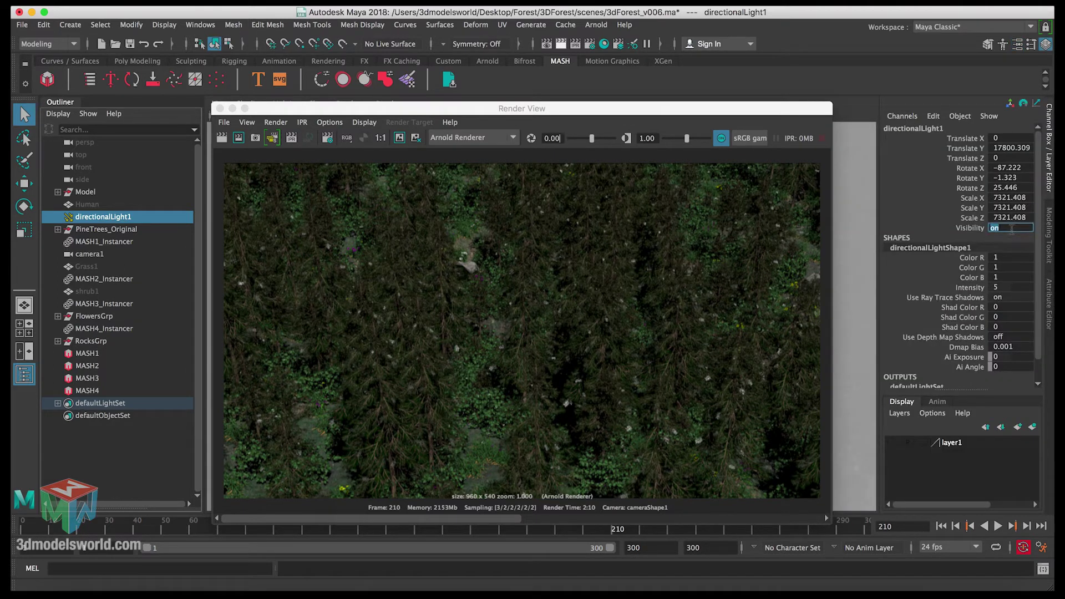
key(Return)
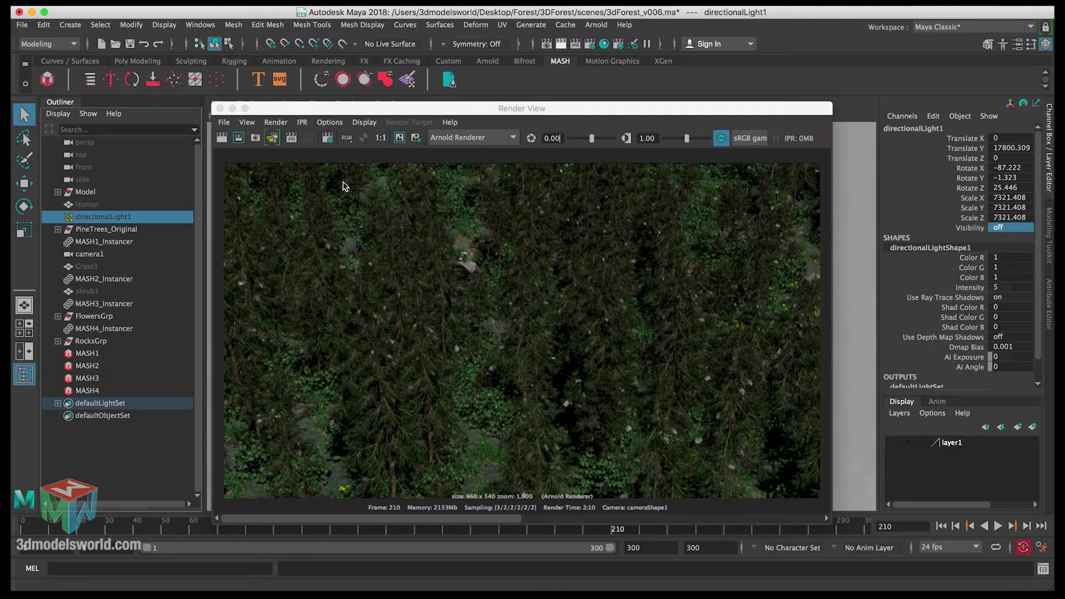
Add an Arnold Physical Sky light to the scene and close the Render View
click(594, 26)
mouse_move(613, 85)
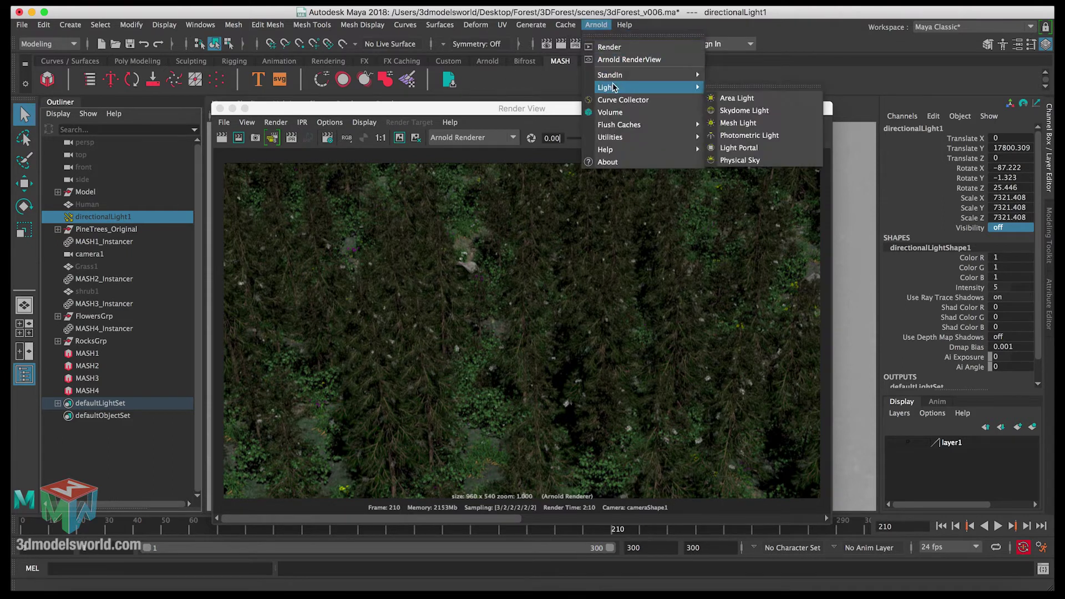
click(731, 160)
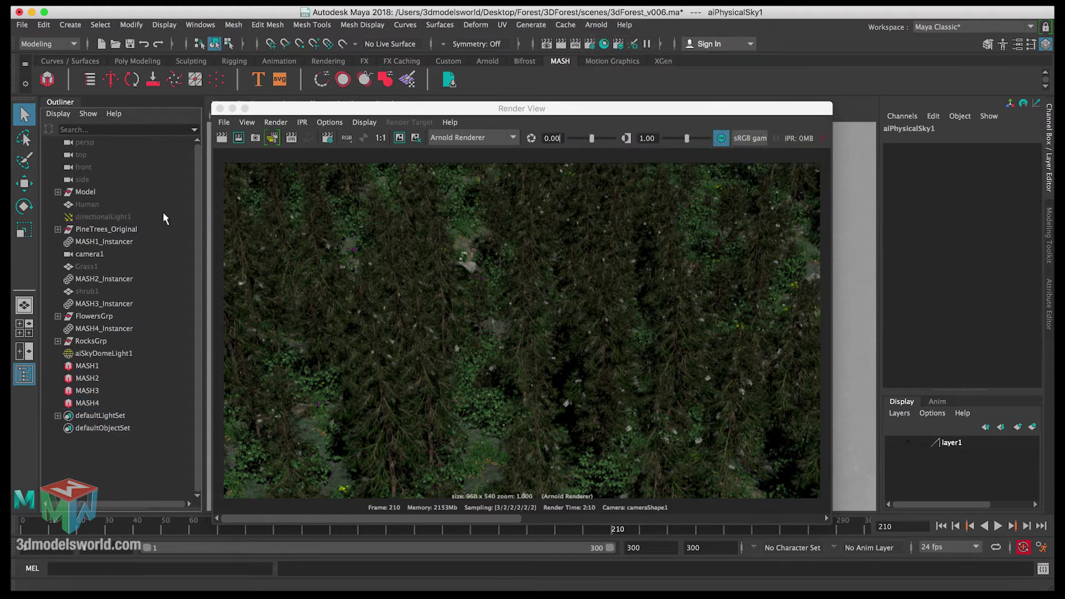
click(220, 108)
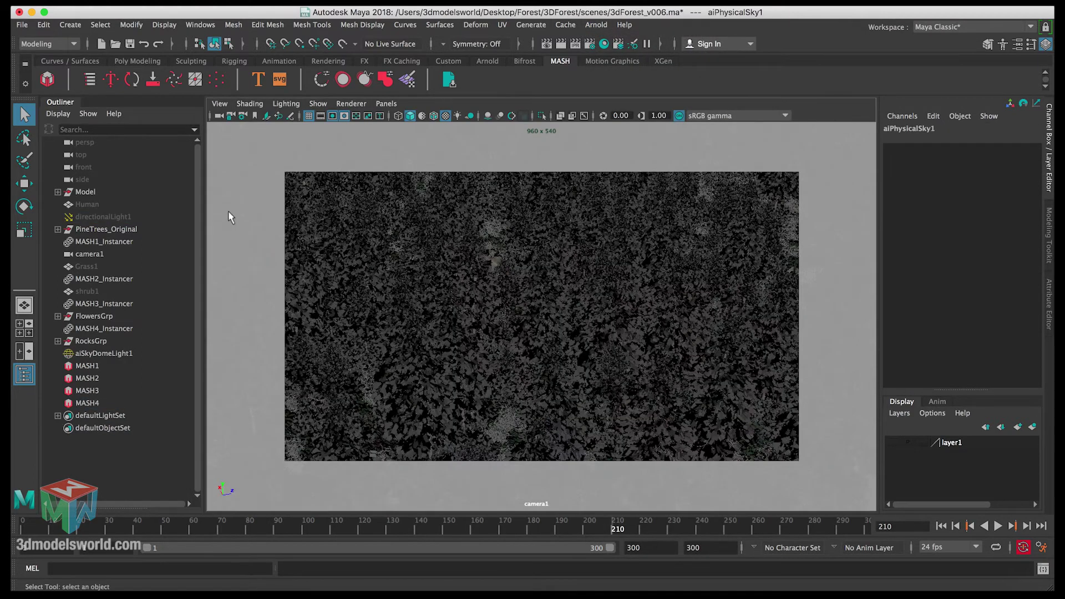
Inspect the physical sky connected to aiSkyDomeLight1's color, including its intensity, Enable Sun and Node Behavior attributes
click(101, 354)
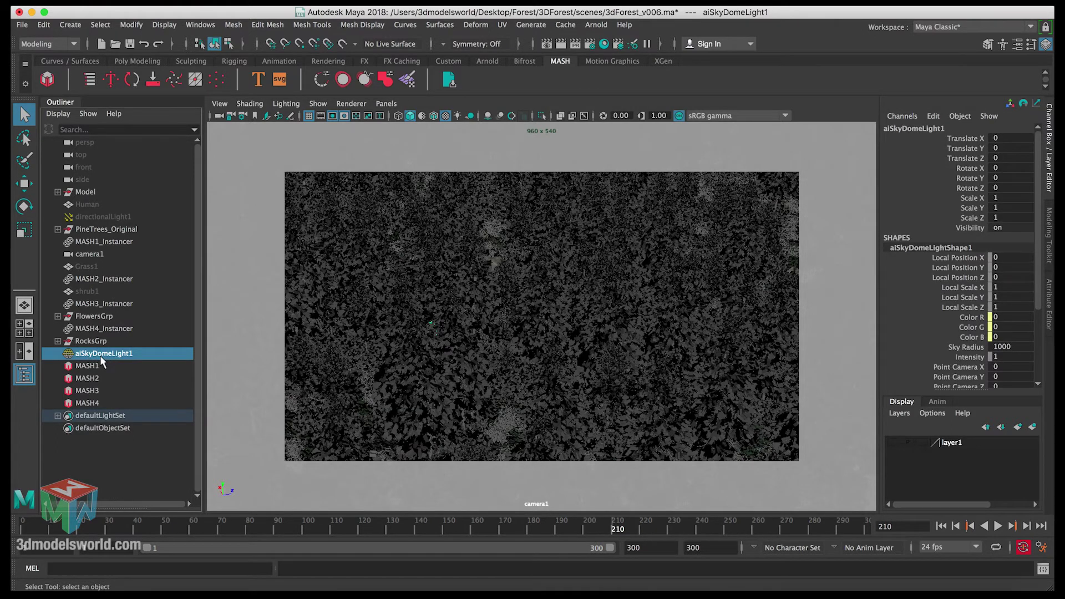
key(ctrl+a)
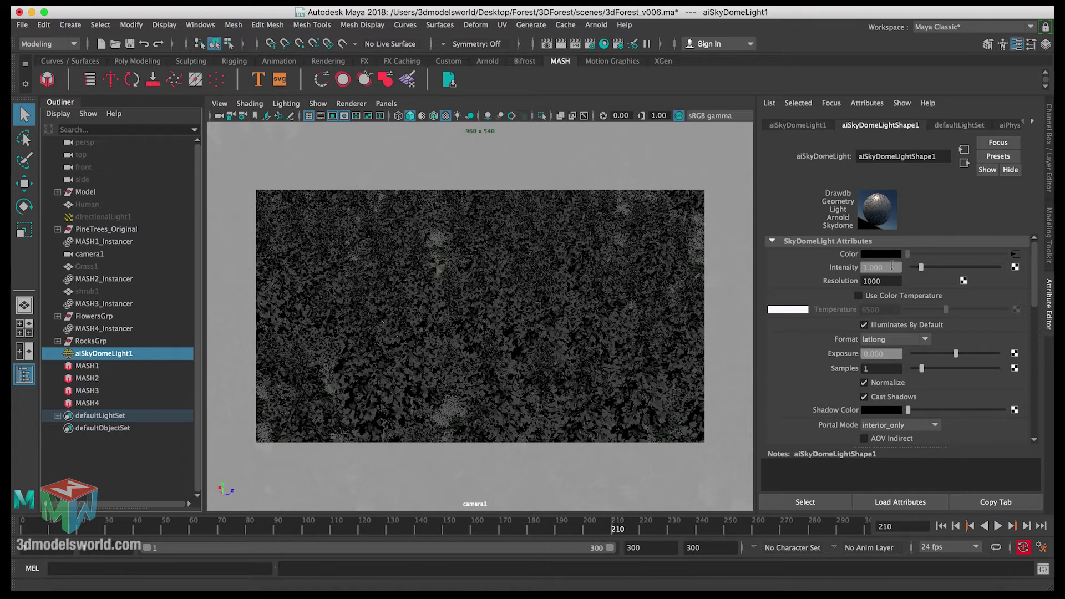
click(1014, 256)
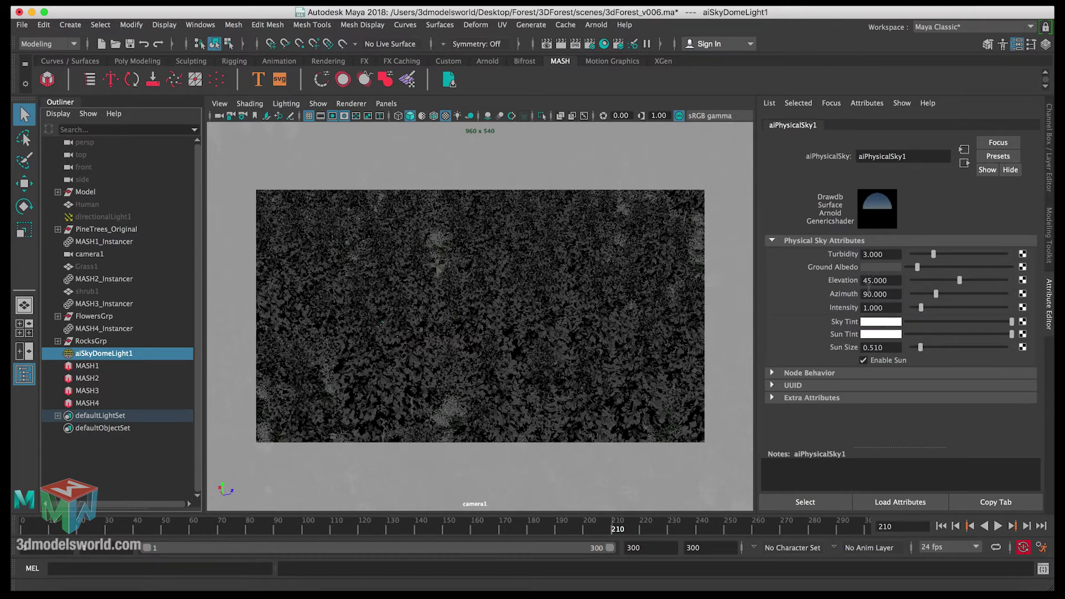
click(893, 309)
click(876, 308)
click(871, 365)
click(865, 361)
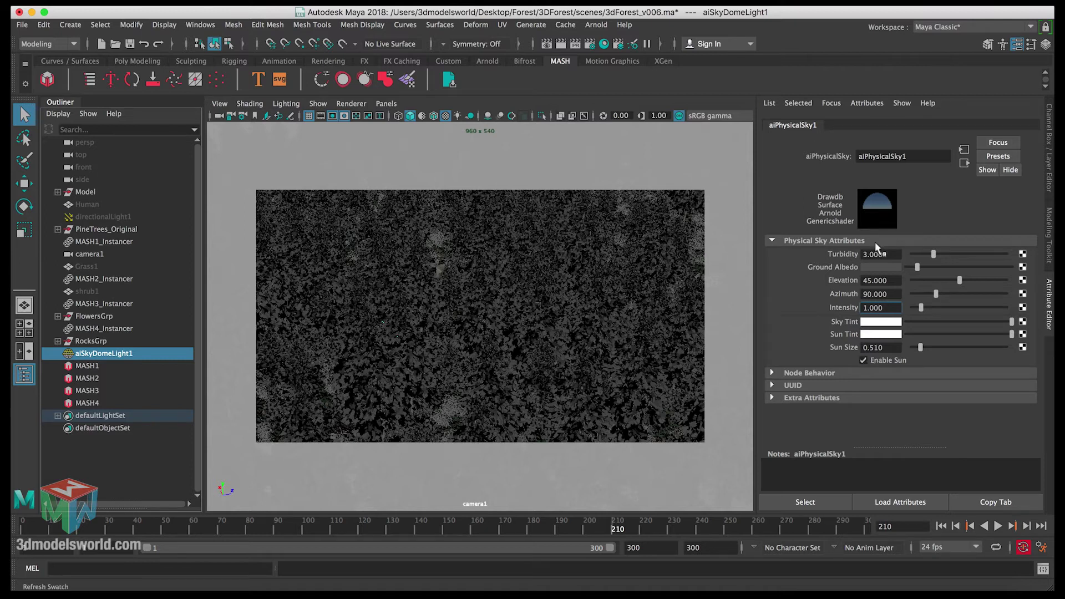
click(809, 372)
click(809, 373)
Review aiSkyDomeLight1's light and visibility attributes, trying Camera visibility at 0 and restoring it to 1
click(129, 352)
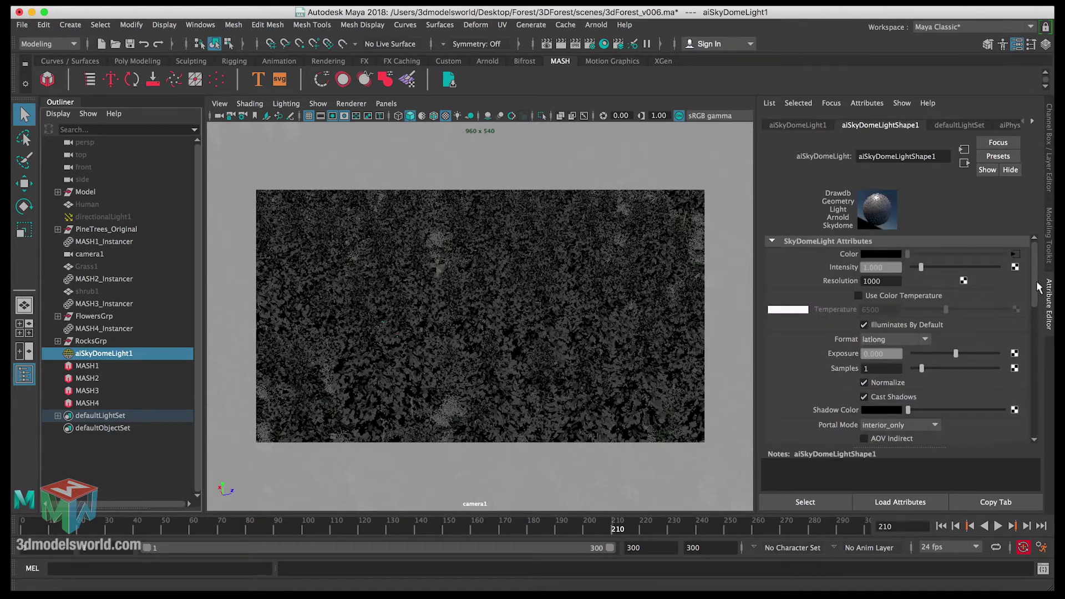
drag(1036, 282, 1030, 295)
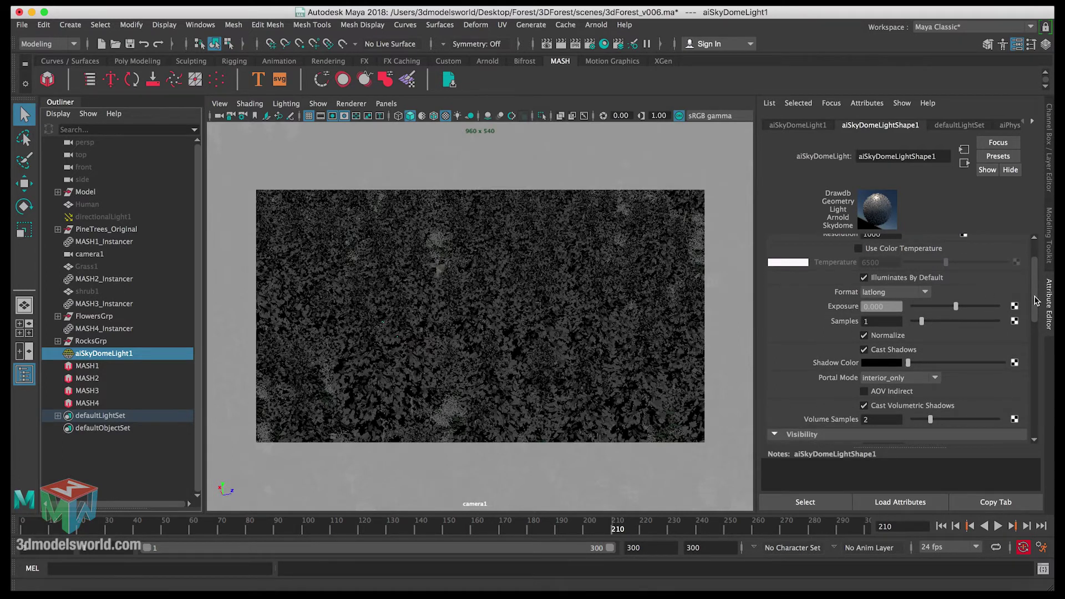
drag(1037, 300, 1037, 354)
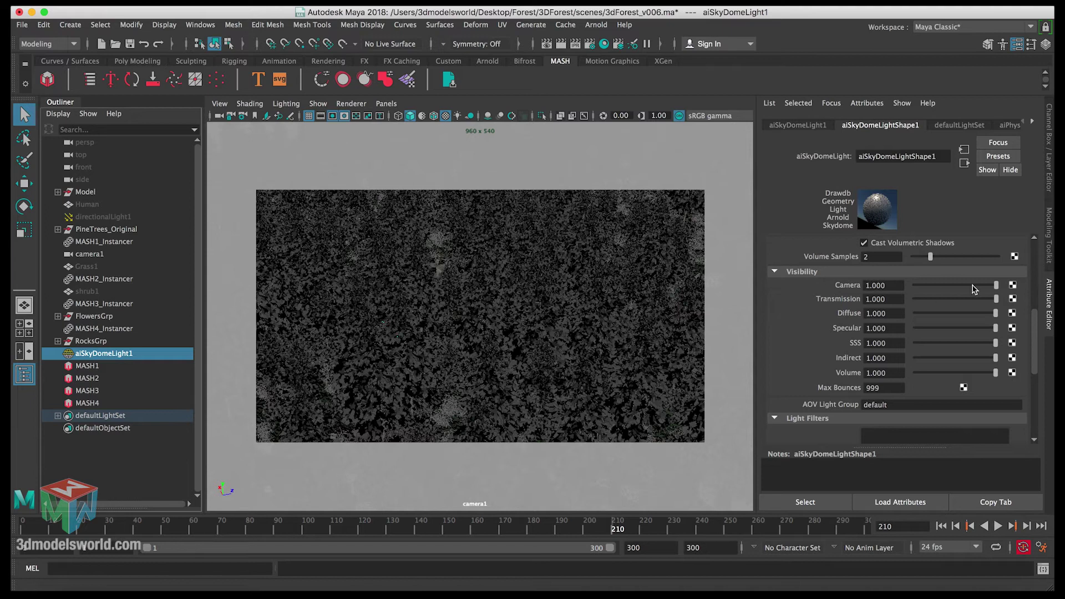
drag(996, 285, 914, 285)
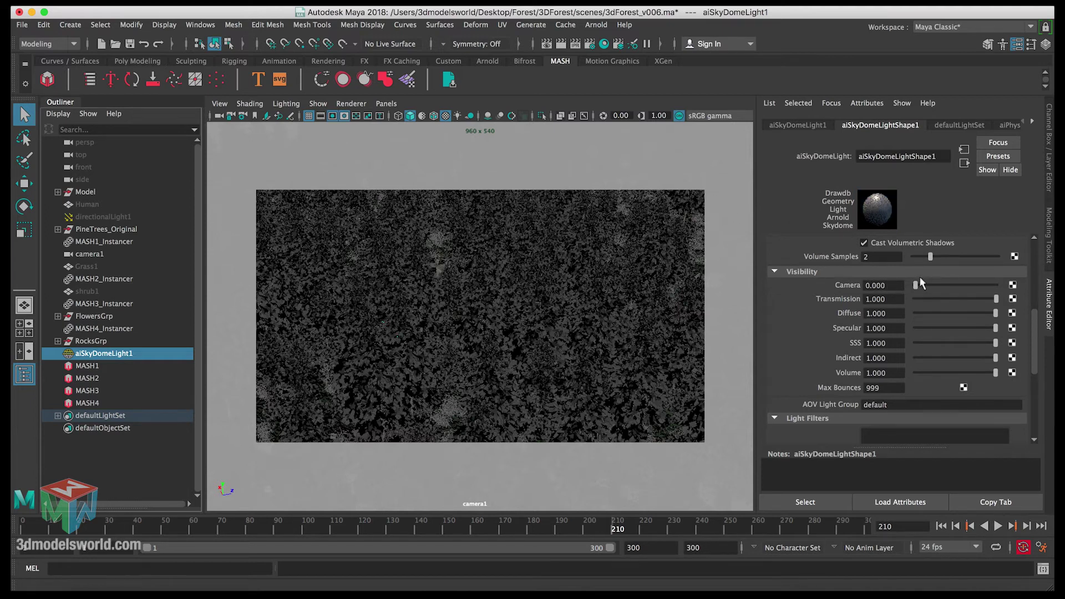
click(996, 285)
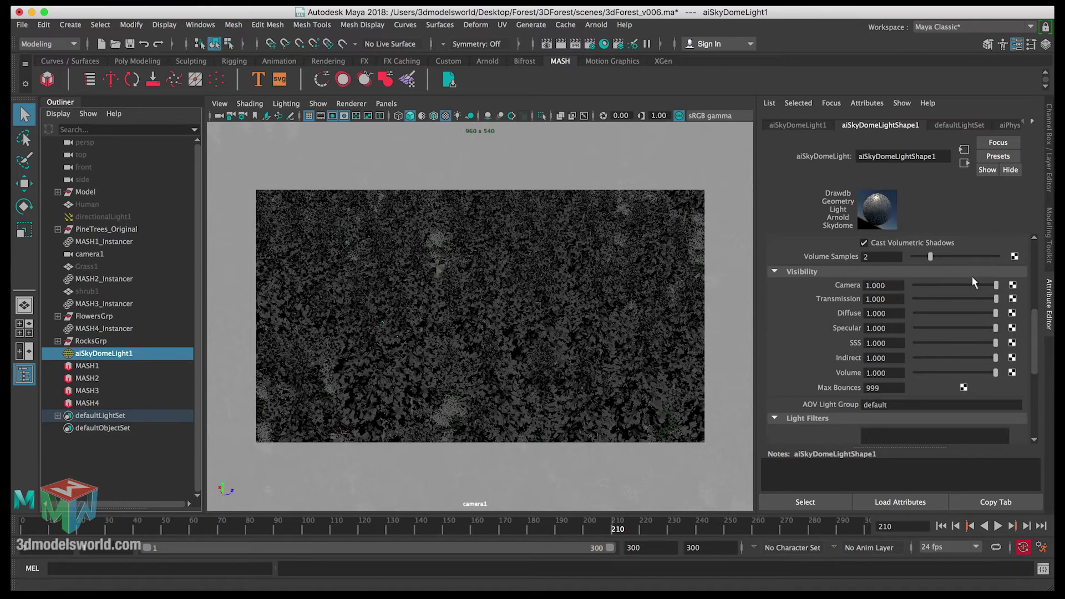
drag(1030, 319, 1037, 306)
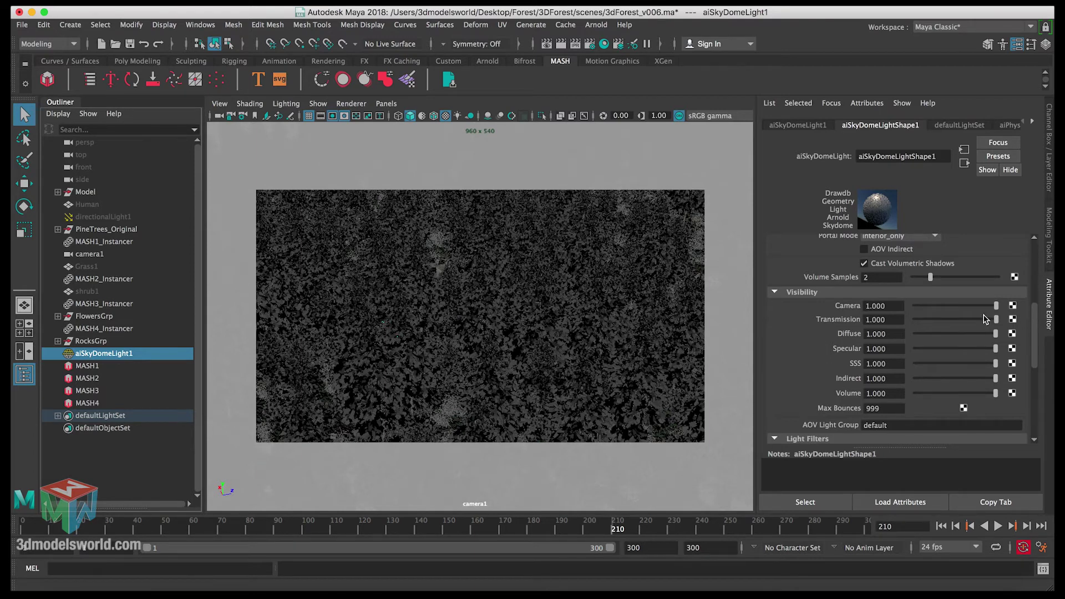
drag(1036, 323, 1036, 279)
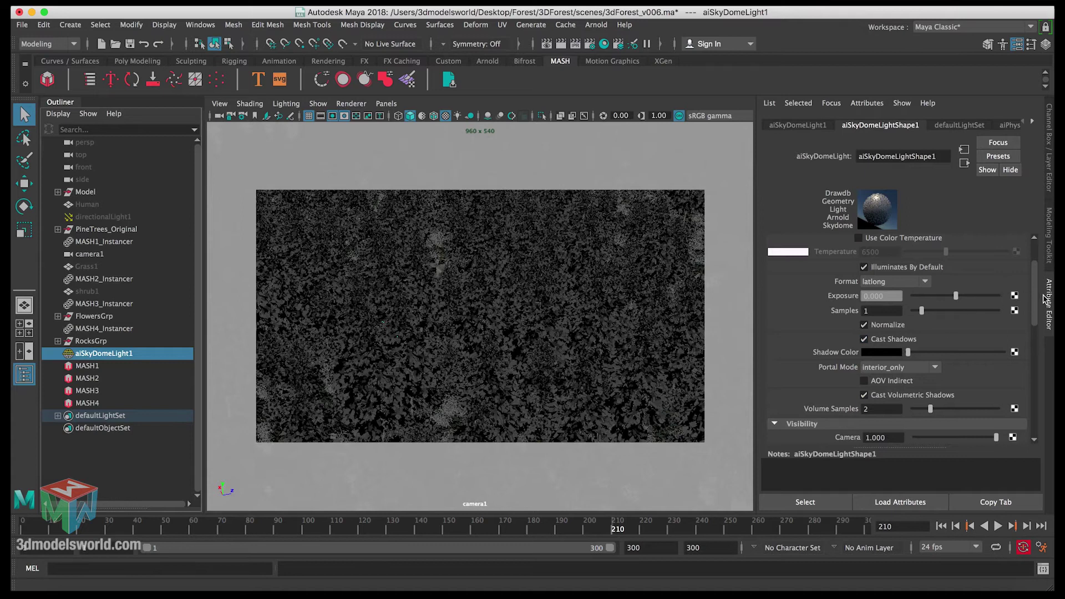
drag(1035, 293, 1035, 264)
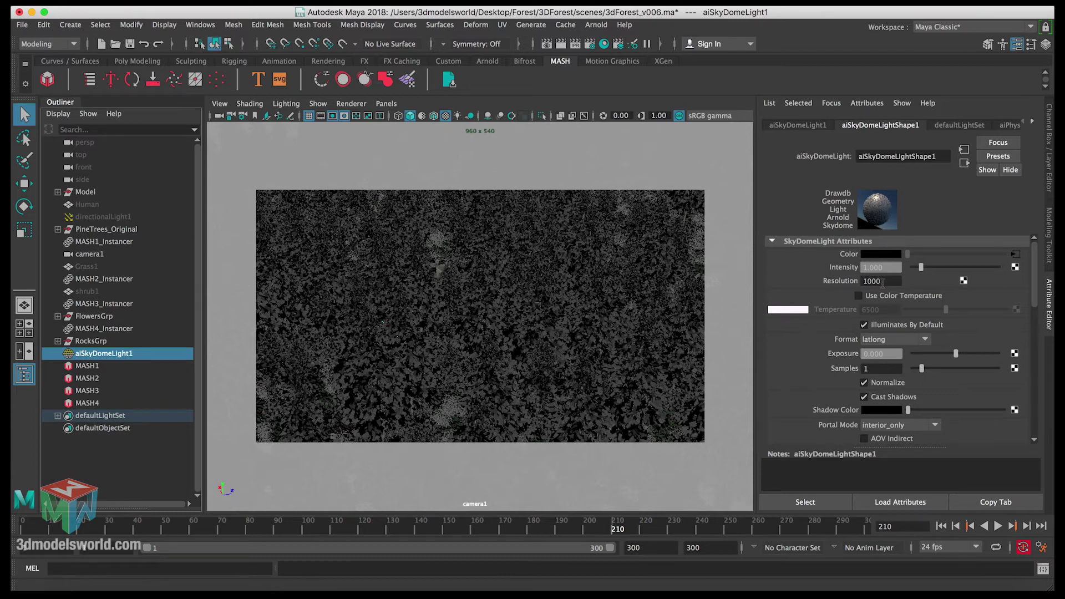
Confirm the skydome light's resolution of 1000 and render frame 210 with the physical sky lighting
double_click(882, 281)
key(Return)
click(548, 44)
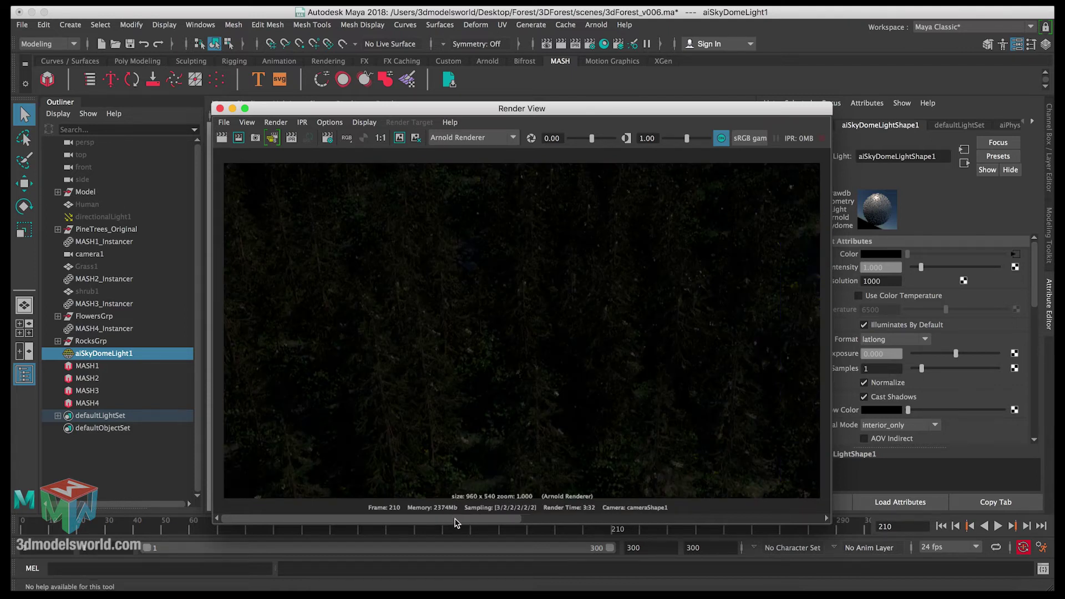
Compare the new physical sky render with the stored directional light render, returning to the new one
drag(454, 521, 481, 521)
click(697, 521)
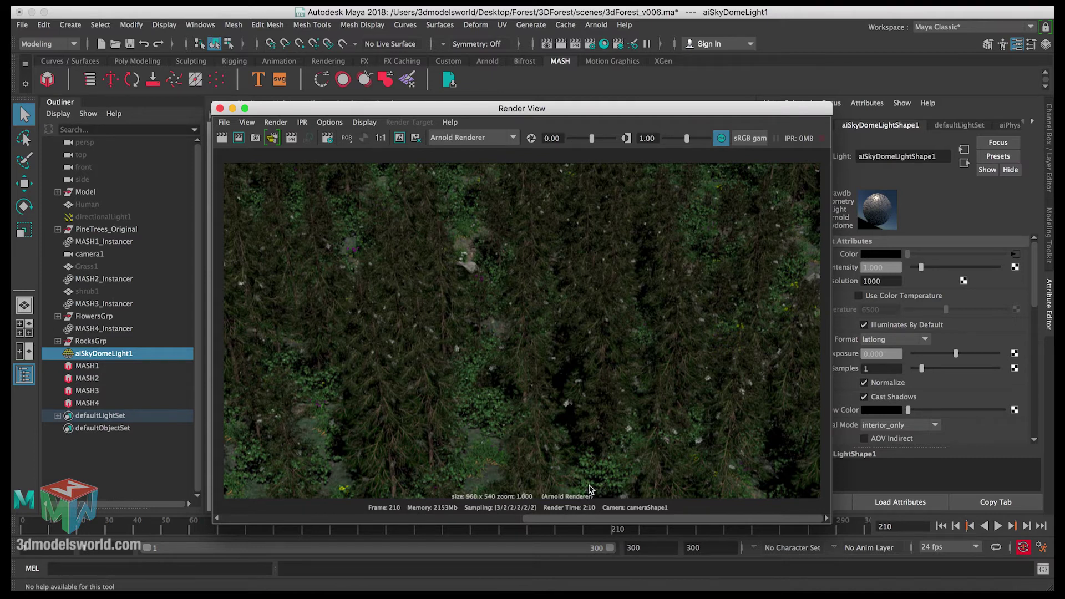
drag(595, 521, 358, 518)
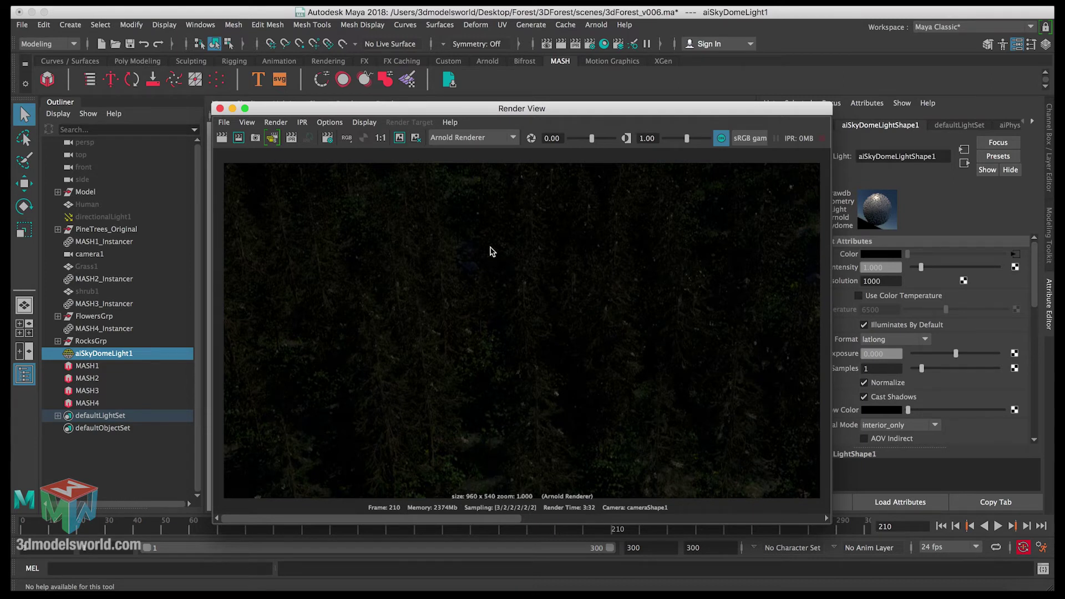
Check the Camera (AA) sampling value in the Arnold render settings and close the settings window
click(589, 43)
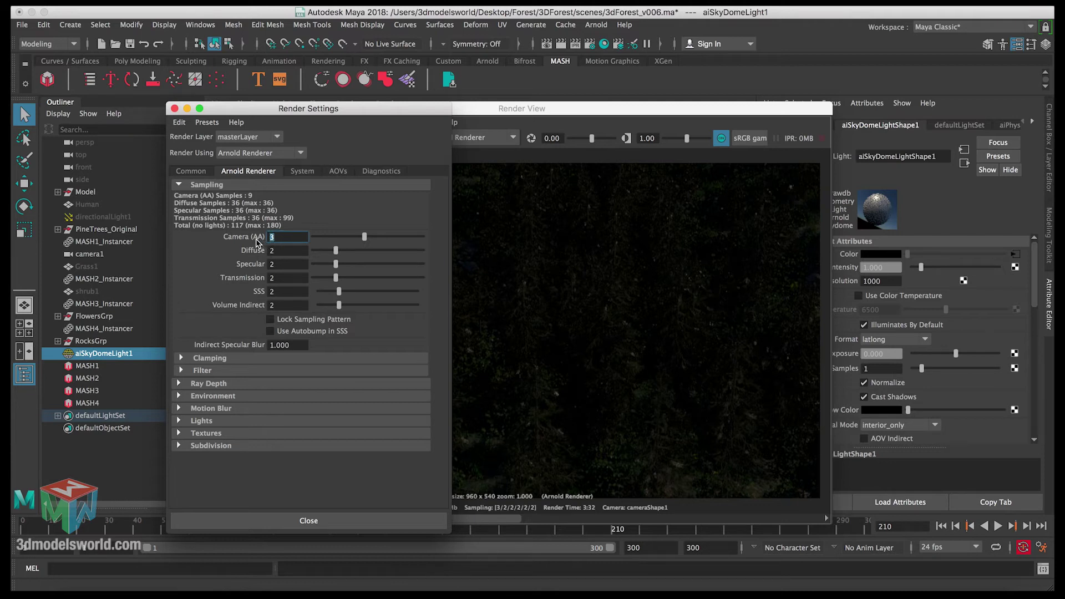
click(281, 238)
click(287, 242)
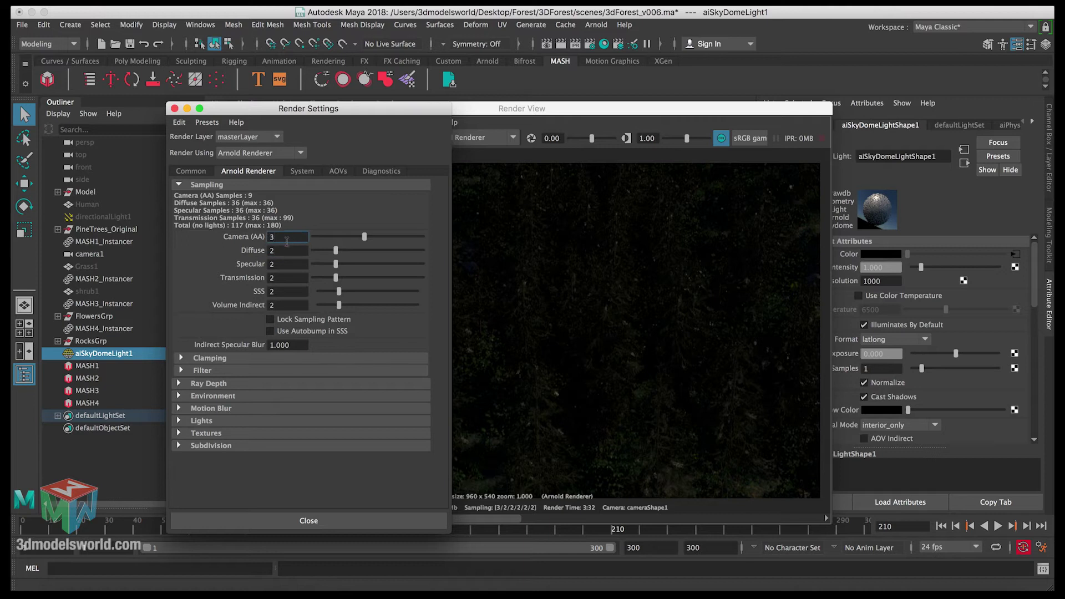
click(175, 109)
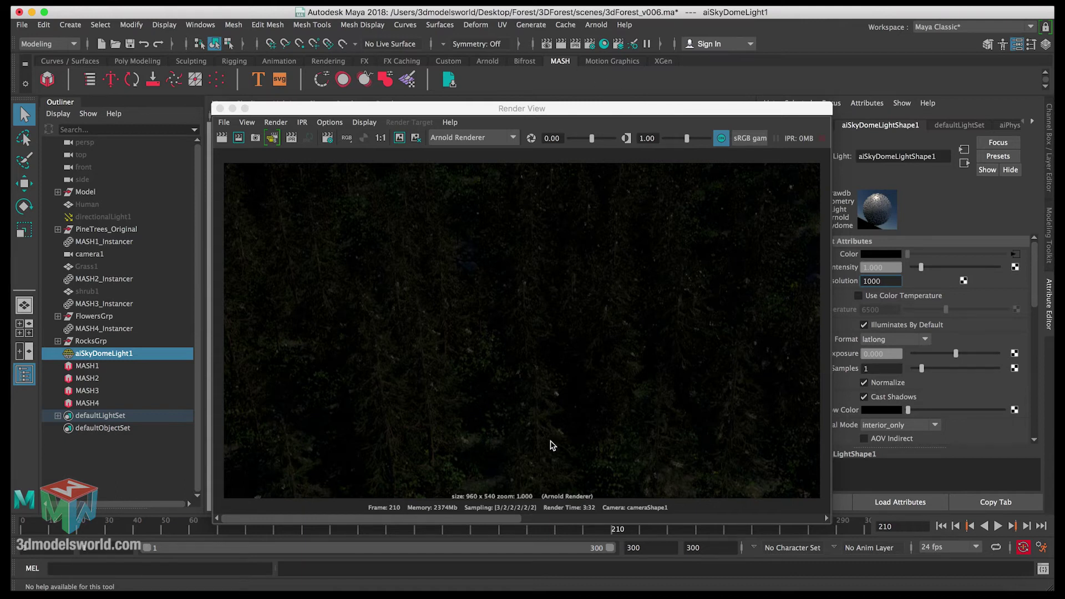
Flip through the stored renders again and move the Render View aside to expose the skydome light's attributes
click(515, 519)
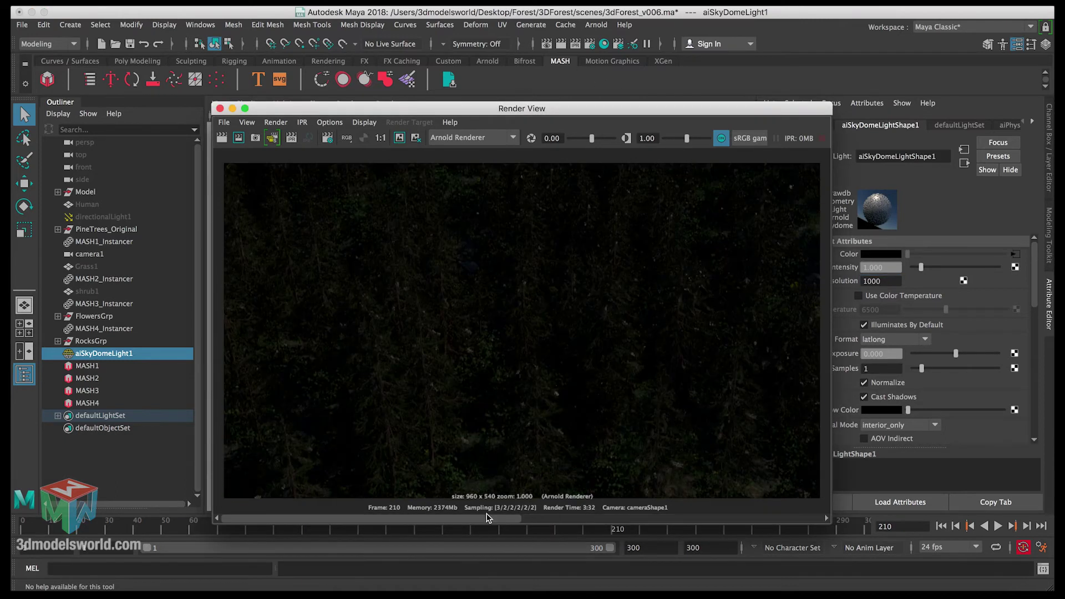
click(536, 517)
click(408, 517)
drag(591, 109, 543, 109)
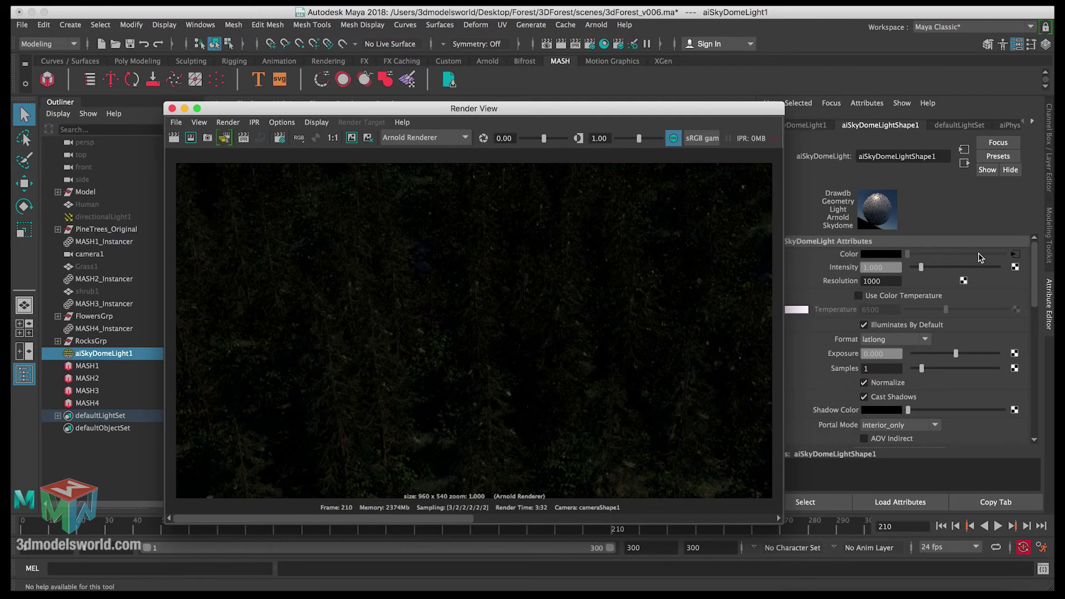
click(979, 256)
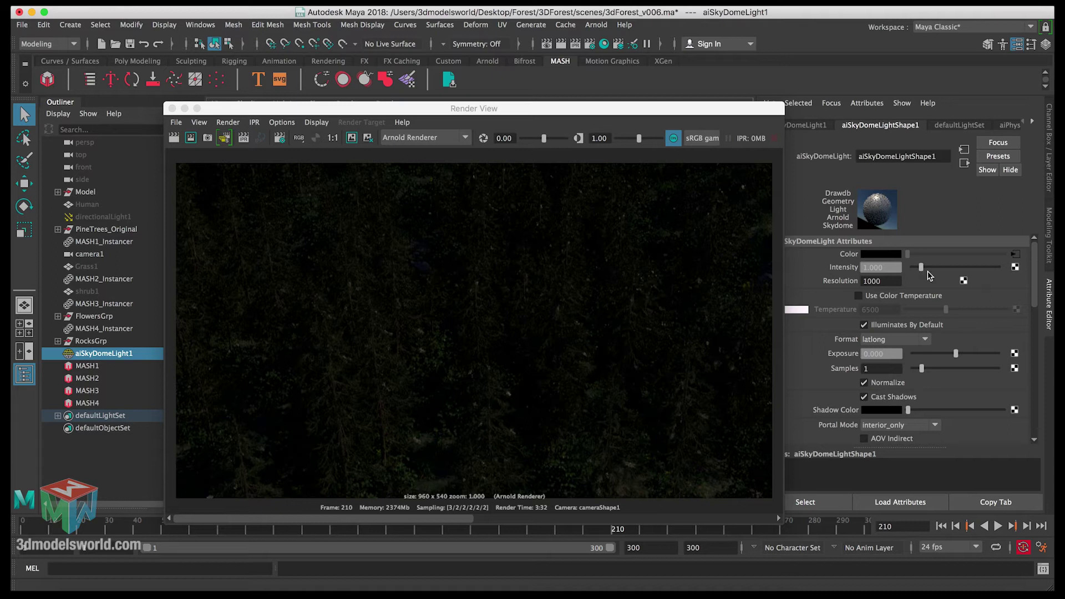
Try a skydome light intensity of 5.809 and return it to 1
drag(930, 271, 962, 269)
click(889, 266)
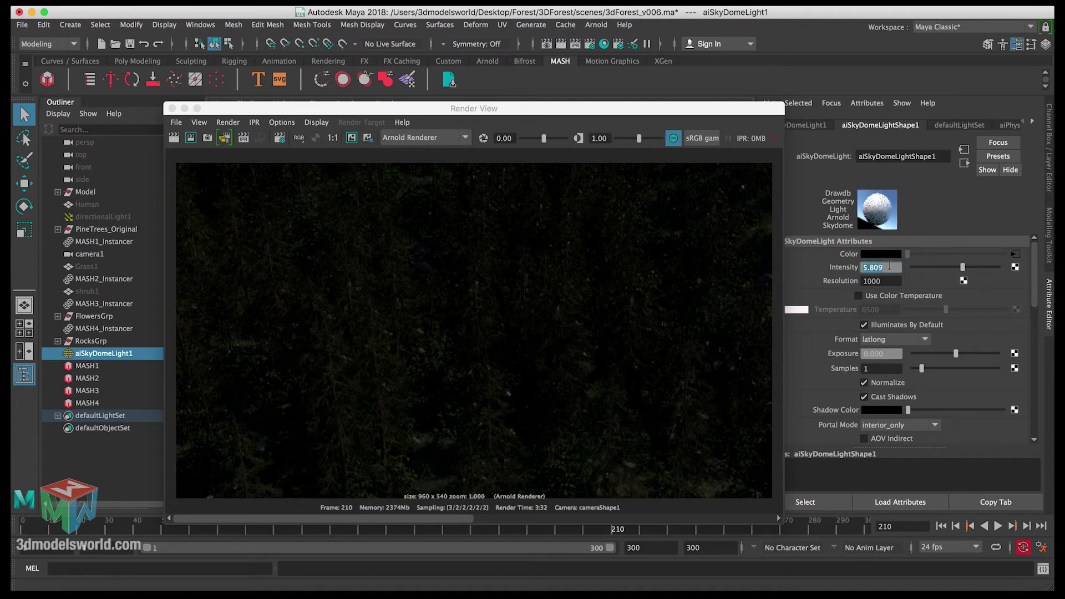
text(1)
key(Return)
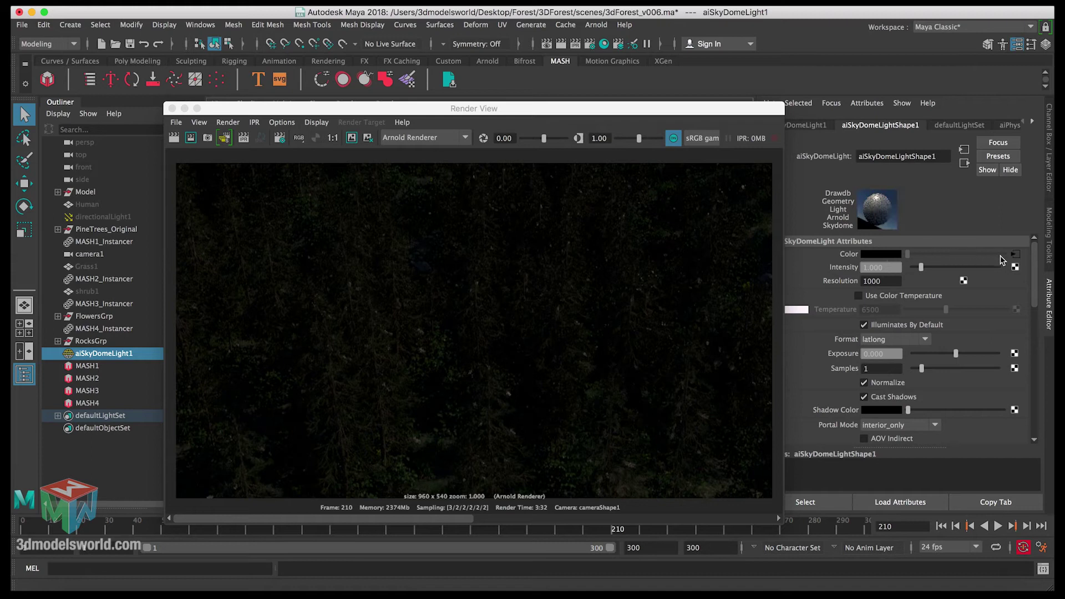
Open the Physical Sky node driving the skydome light's color, try an Intensity of 10 and raise it to 20
click(1015, 254)
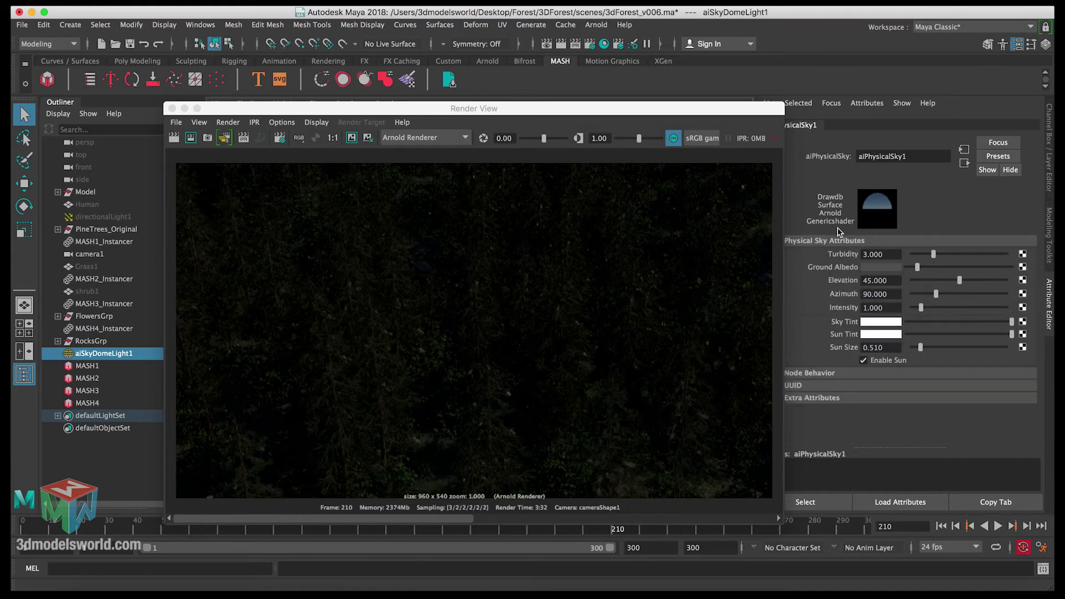
click(885, 308)
text(10)
key(Return)
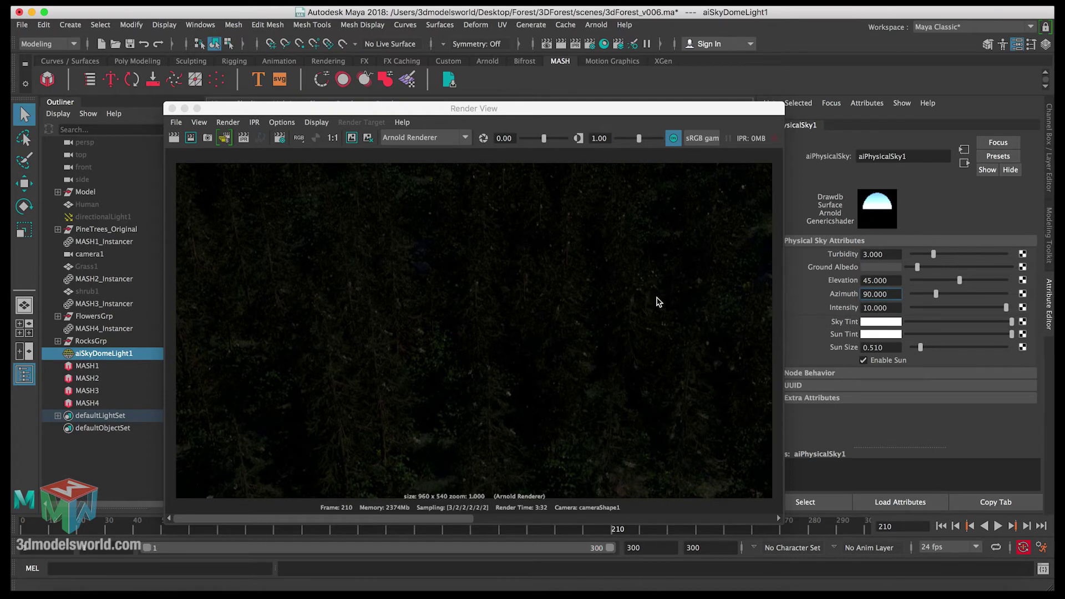
double_click(887, 307)
text(20)
click(889, 296)
click(891, 308)
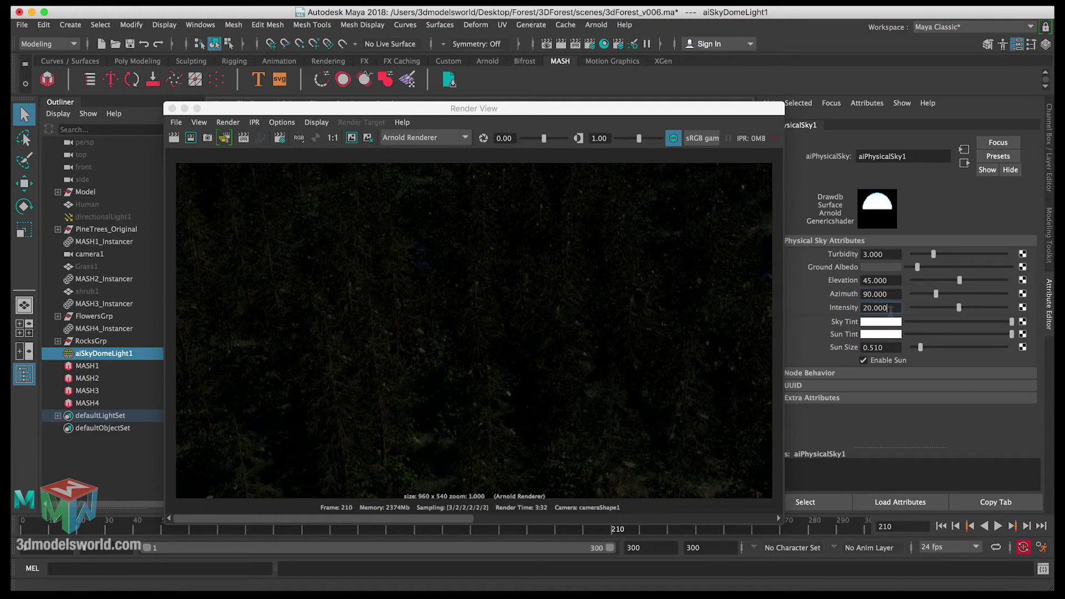
Keep the current image in the Render View and render frame 210 with the brighter physical sky
click(962, 164)
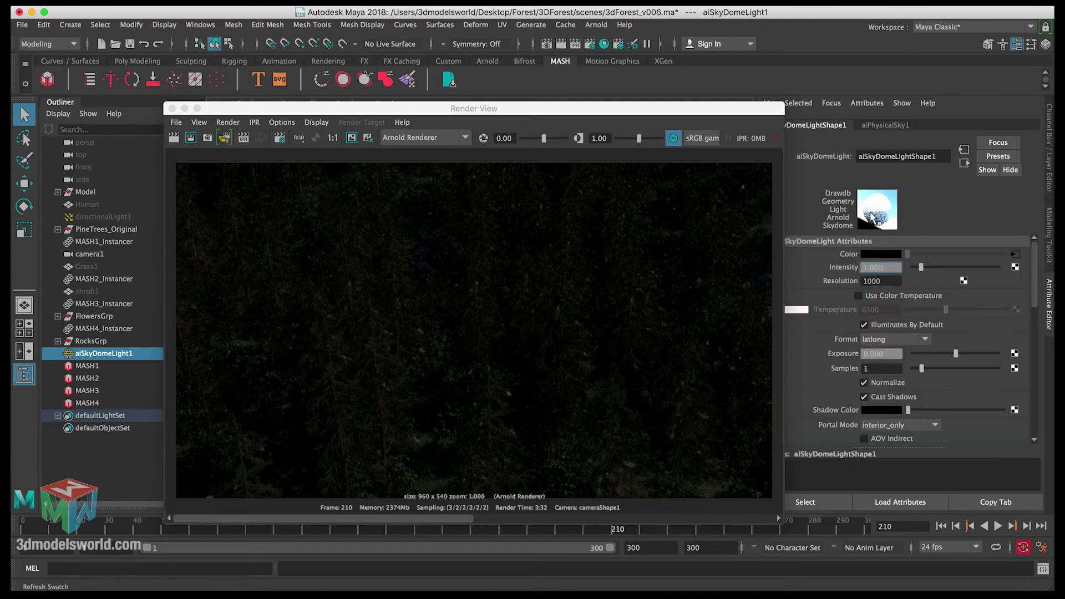
click(1019, 254)
drag(665, 108, 660, 106)
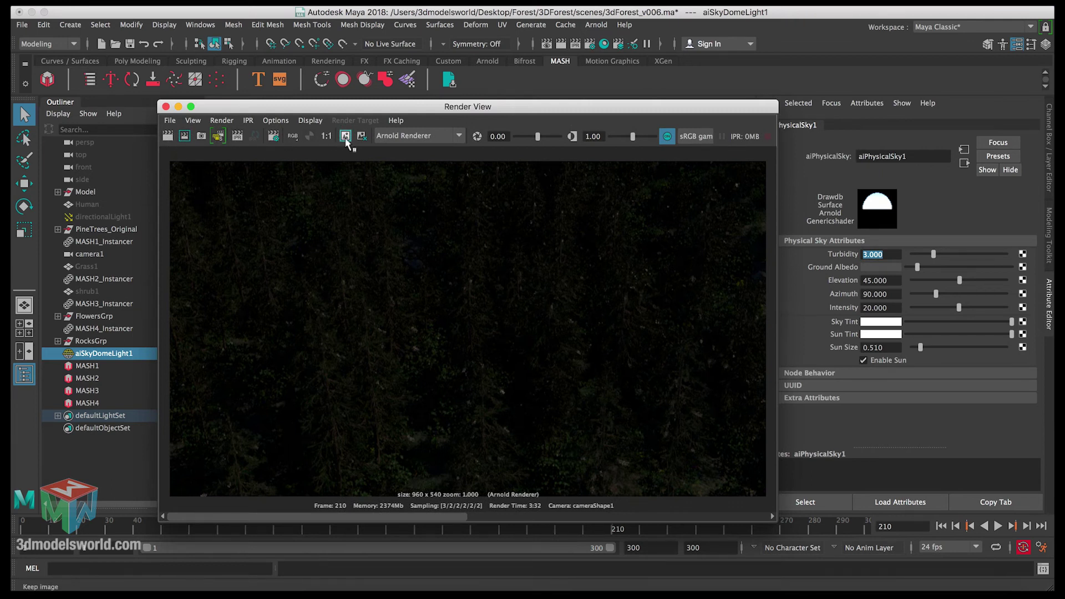
click(168, 137)
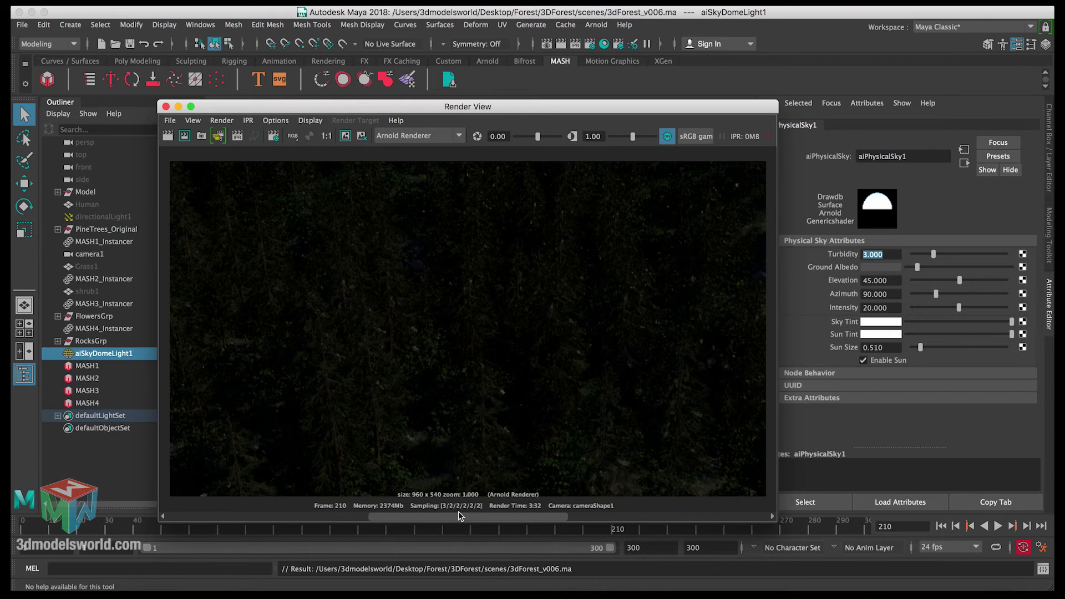
Remove the old dark physical sky render from the stored images and compare the new render with the directional light one
click(461, 516)
click(364, 139)
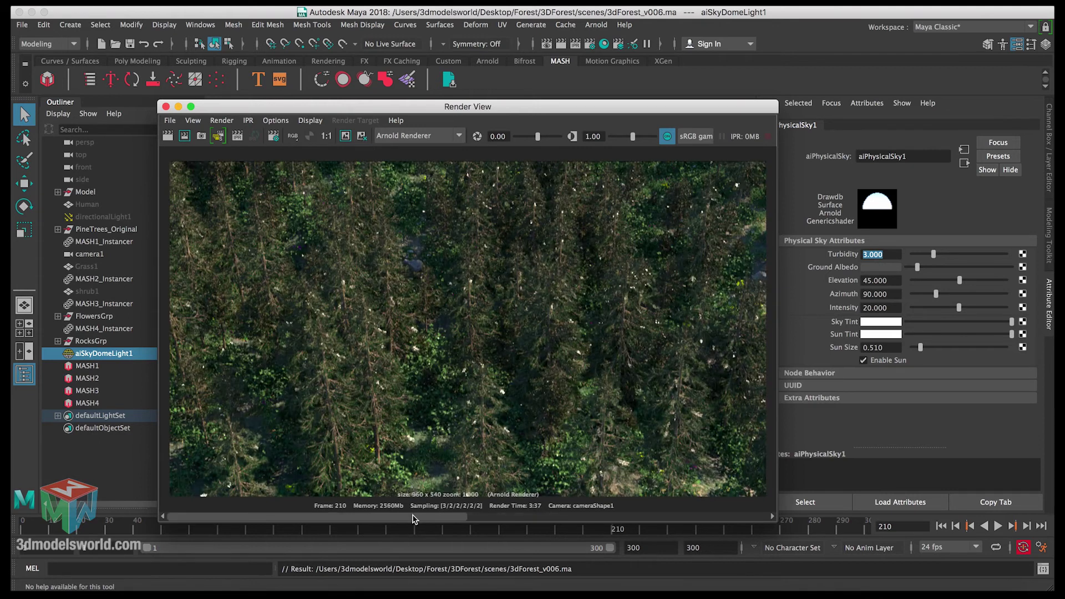
click(464, 517)
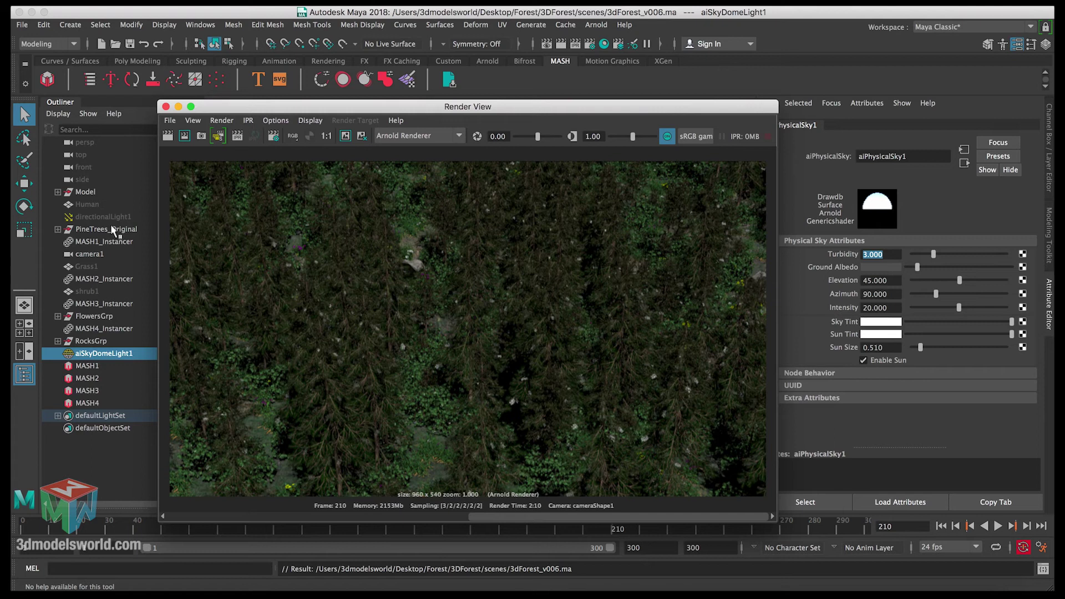
drag(552, 517, 311, 509)
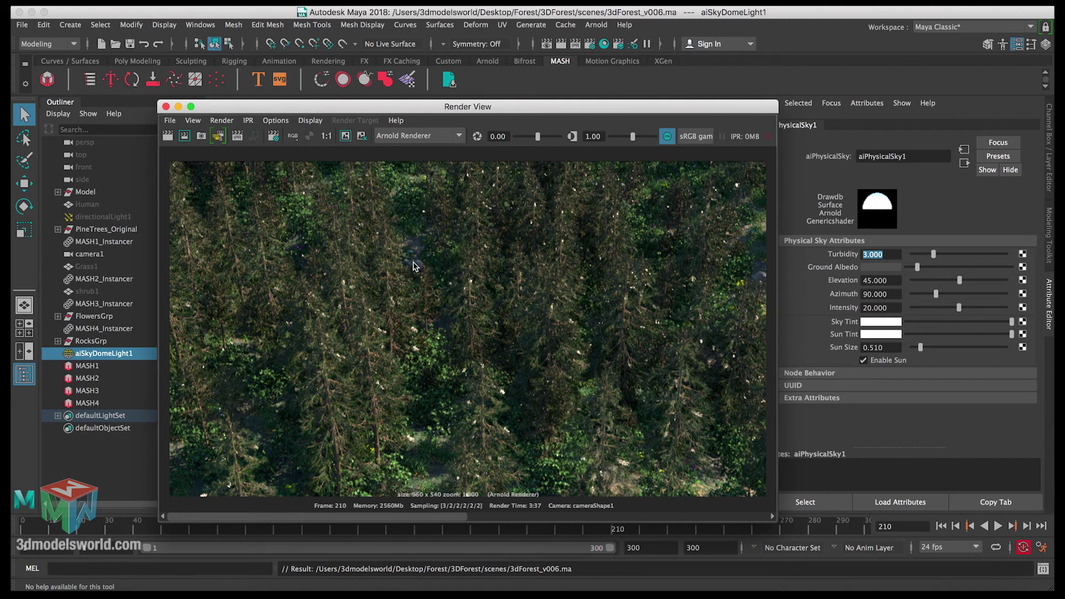
Examine the clearings between the trees in the physical sky render, marking small regions around the rocks and ground plants
drag(398, 248, 435, 292)
click(436, 304)
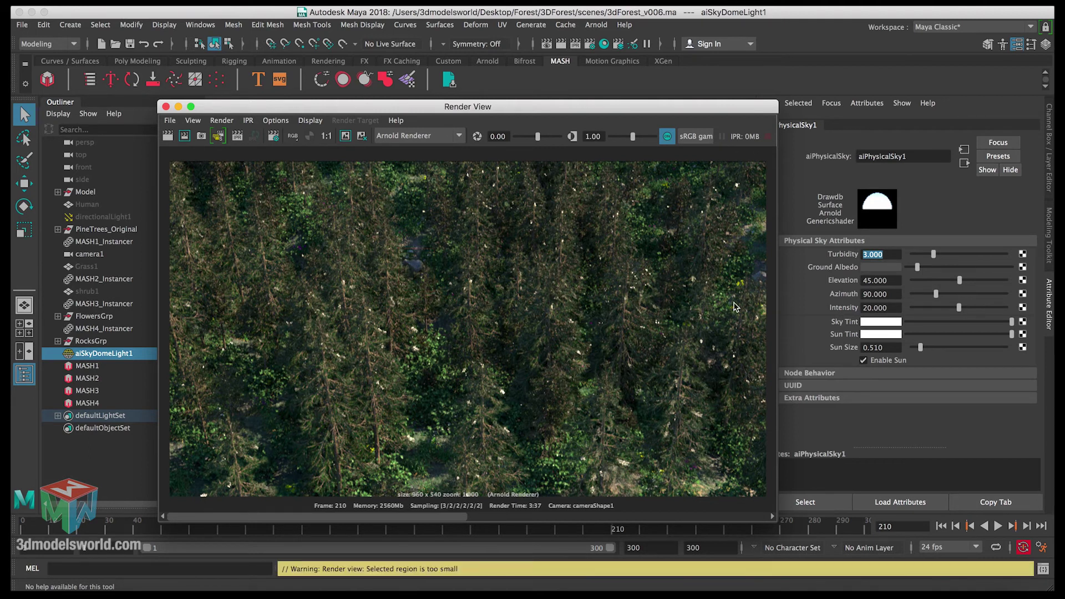
drag(740, 274, 772, 299)
drag(610, 473, 632, 496)
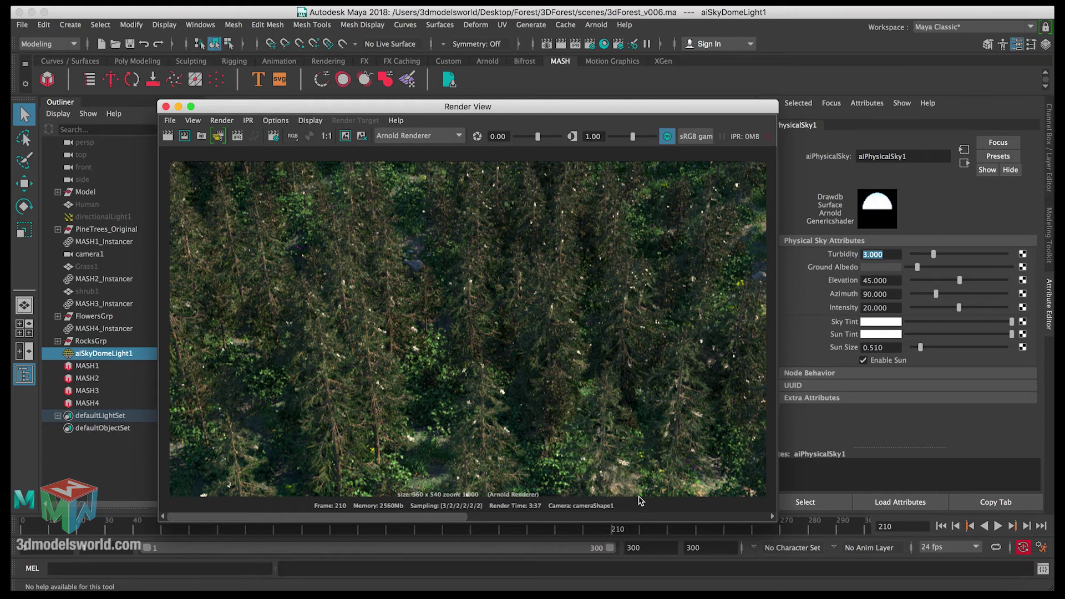
drag(691, 476, 724, 493)
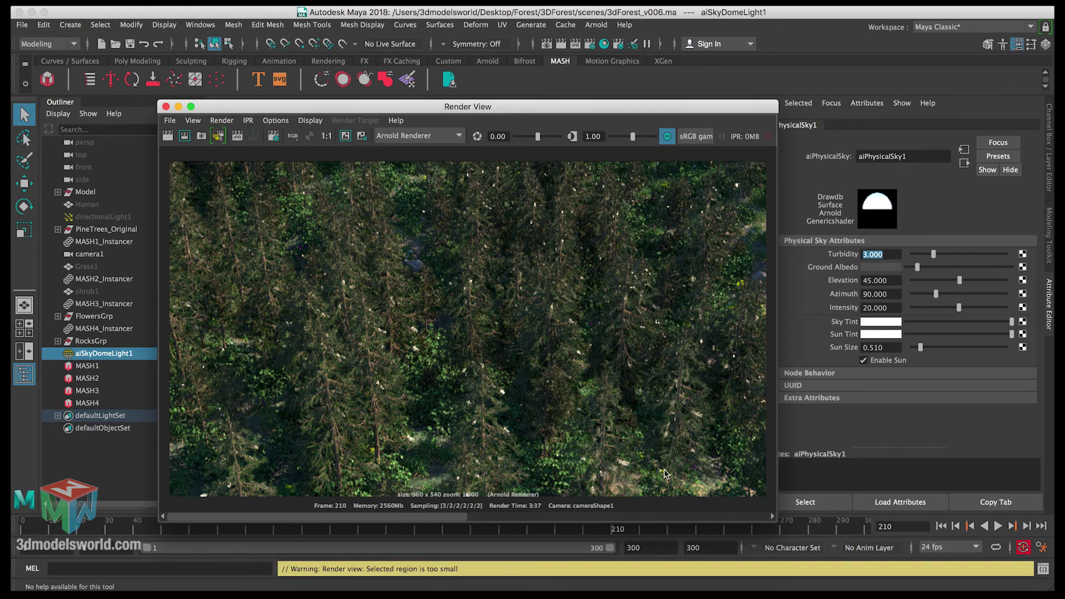
drag(402, 478, 438, 493)
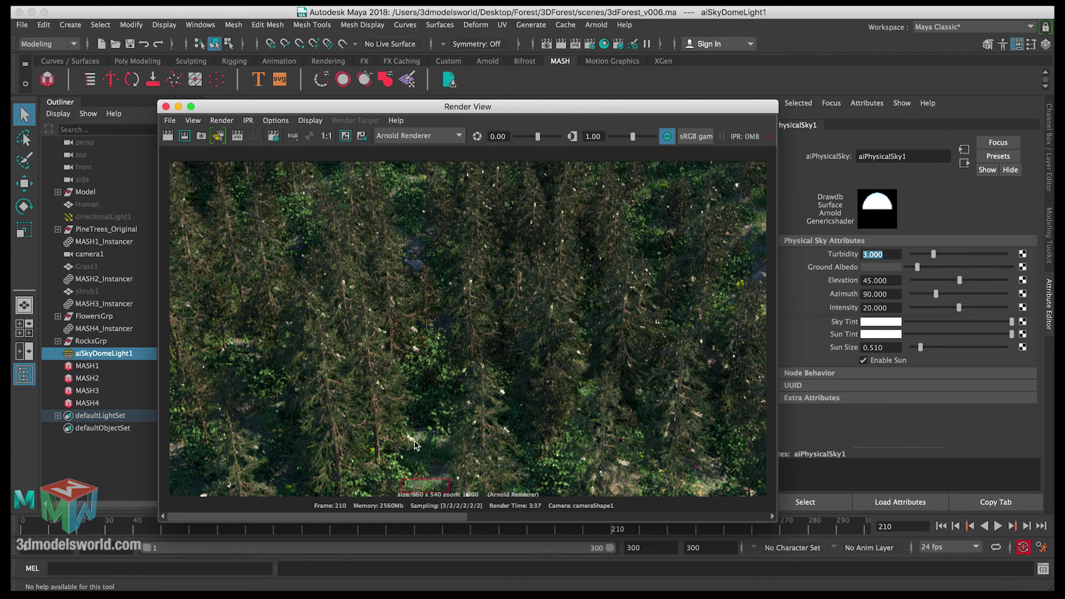
click(450, 474)
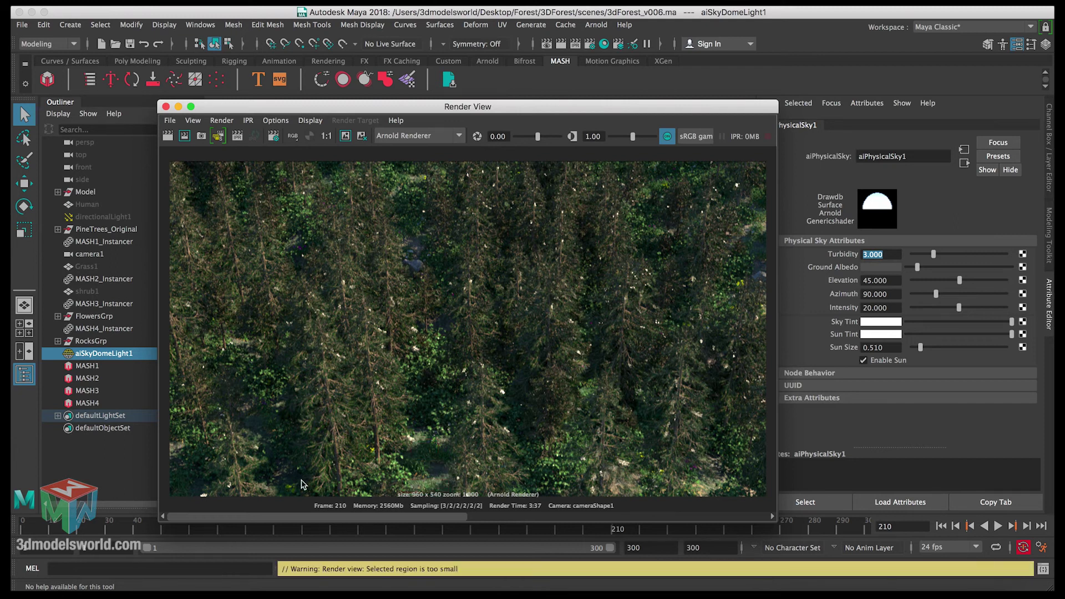
Examine the same clearings in the directional light render and return to the physical sky render
drag(427, 523, 582, 522)
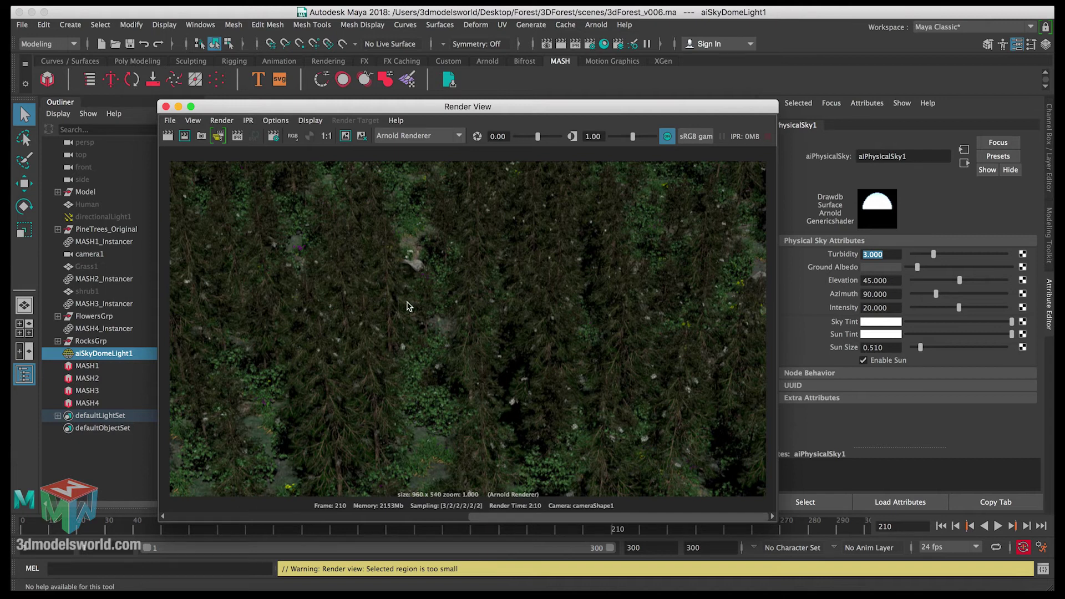
drag(391, 244, 444, 285)
click(441, 310)
drag(415, 440, 437, 469)
drag(403, 426, 444, 450)
drag(268, 461, 307, 496)
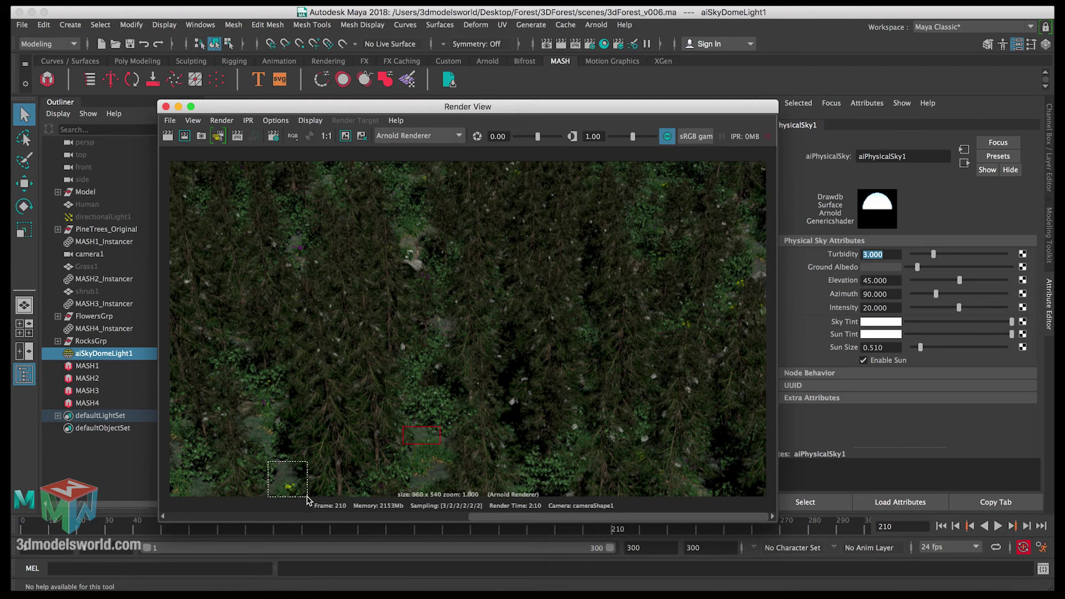
click(427, 470)
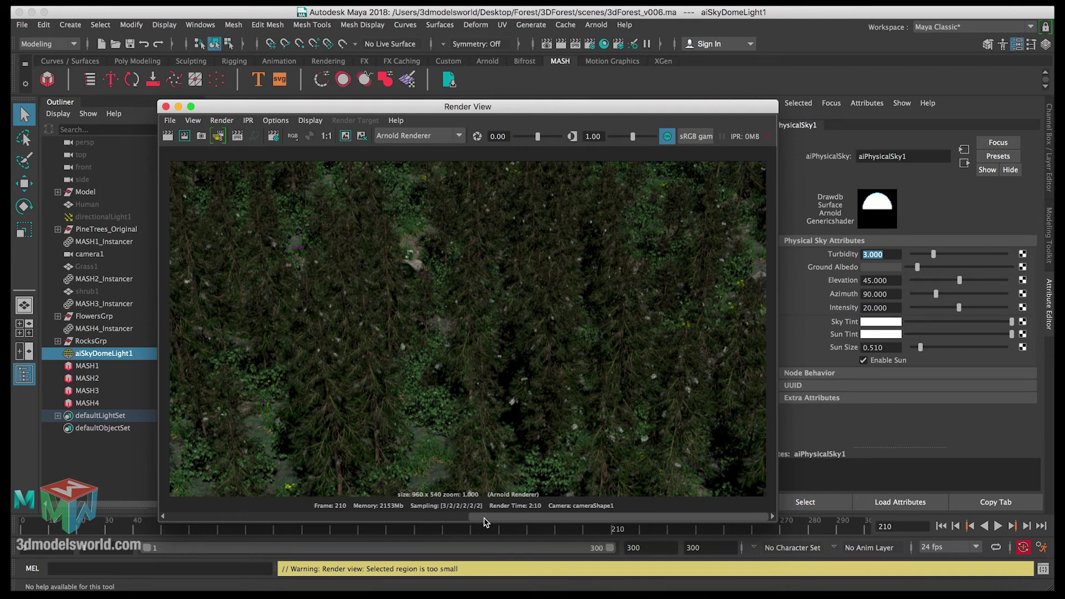
drag(486, 521, 218, 517)
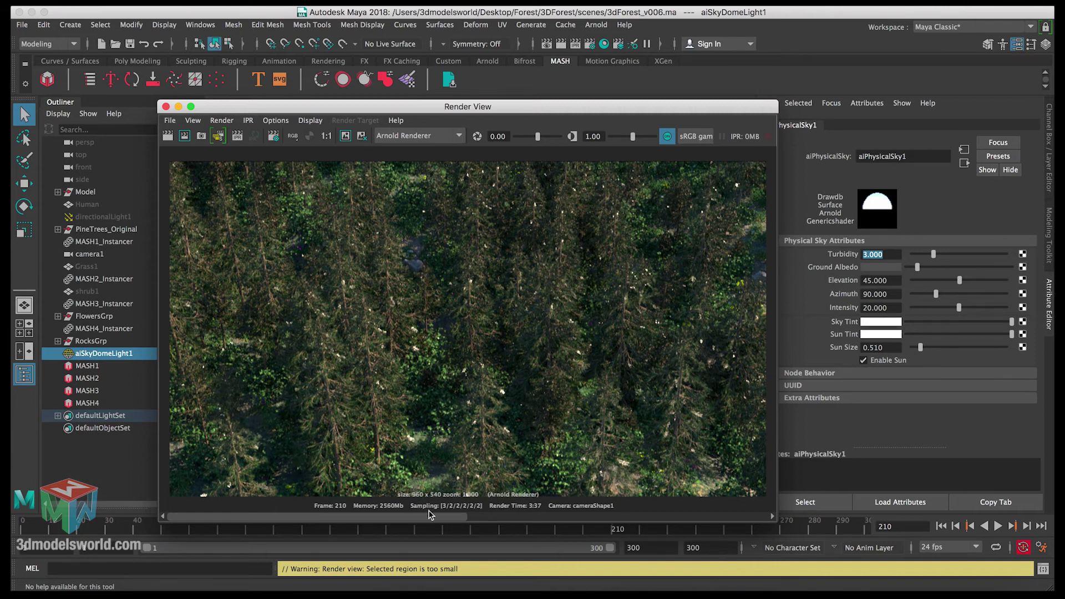
Move the Render View aside and bring up the skydome light's Samples and Volume Samples settings
mouse_move(427, 520)
mouse_down()
mouse_move(694, 519)
mouse_move(335, 516)
mouse_move(730, 509)
mouse_move(438, 514)
mouse_up()
drag(495, 111, 464, 111)
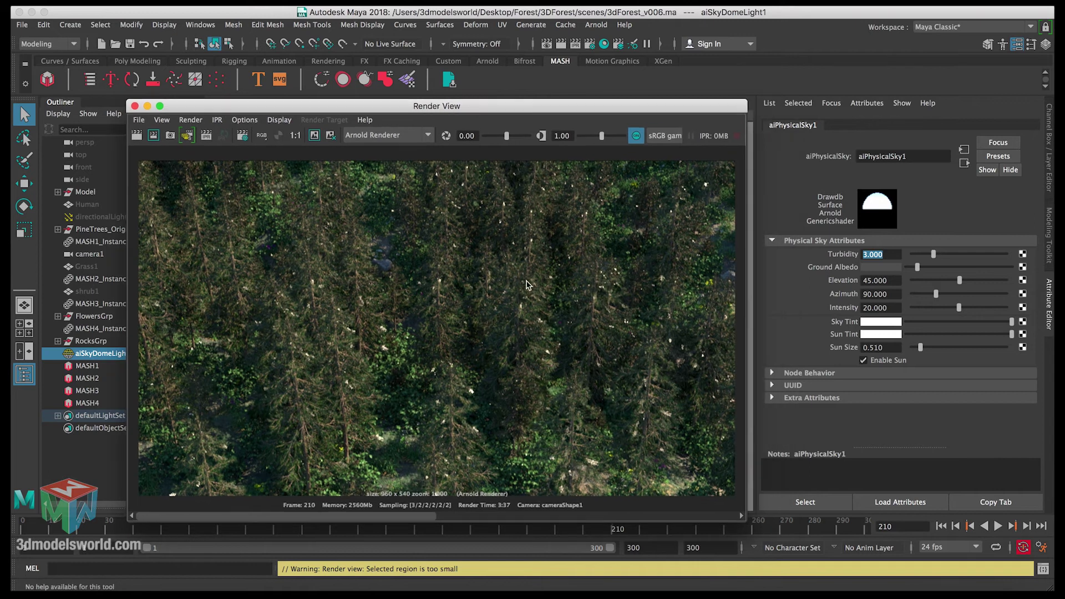
click(963, 163)
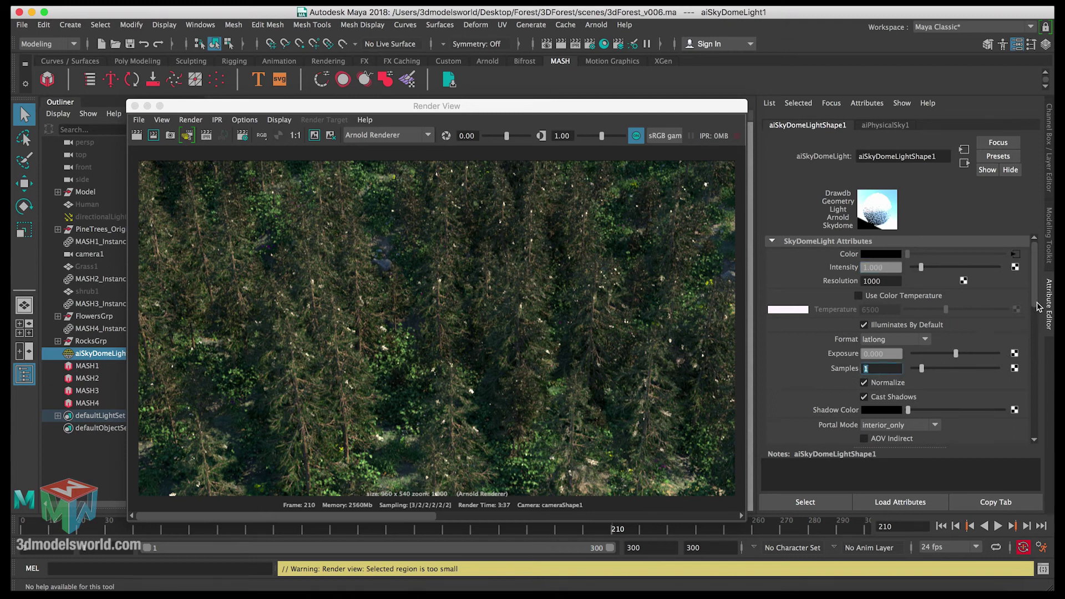
scroll(1035, 314, down, 3)
drag(1035, 317, 1033, 327)
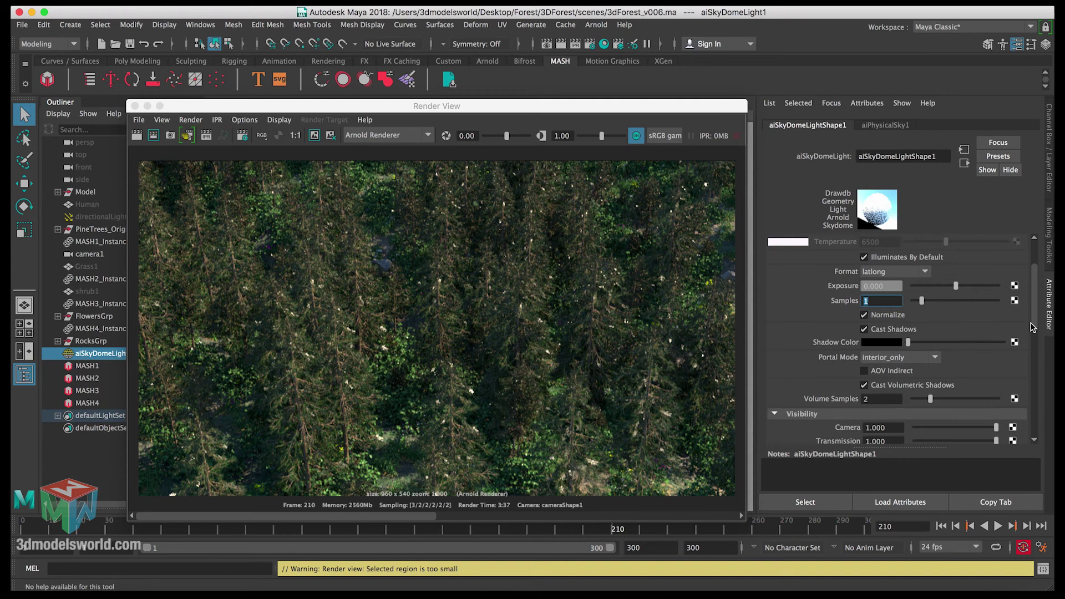
click(881, 400)
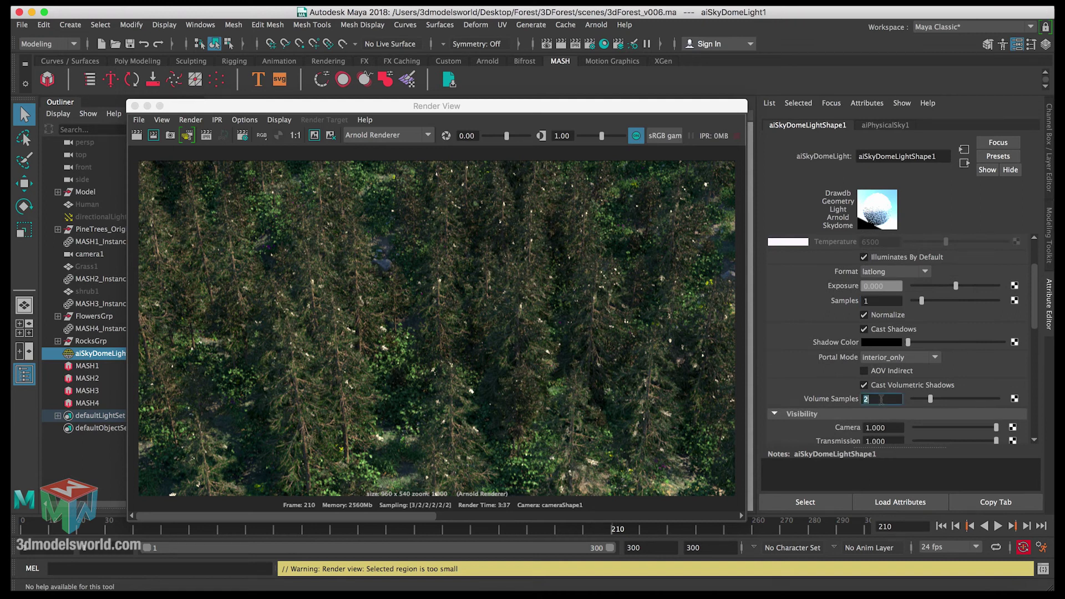
Try skydome light Samples values of 3, 4 and 1, and settle on 3
click(882, 298)
text(3)
key(Return)
drag(938, 300, 948, 303)
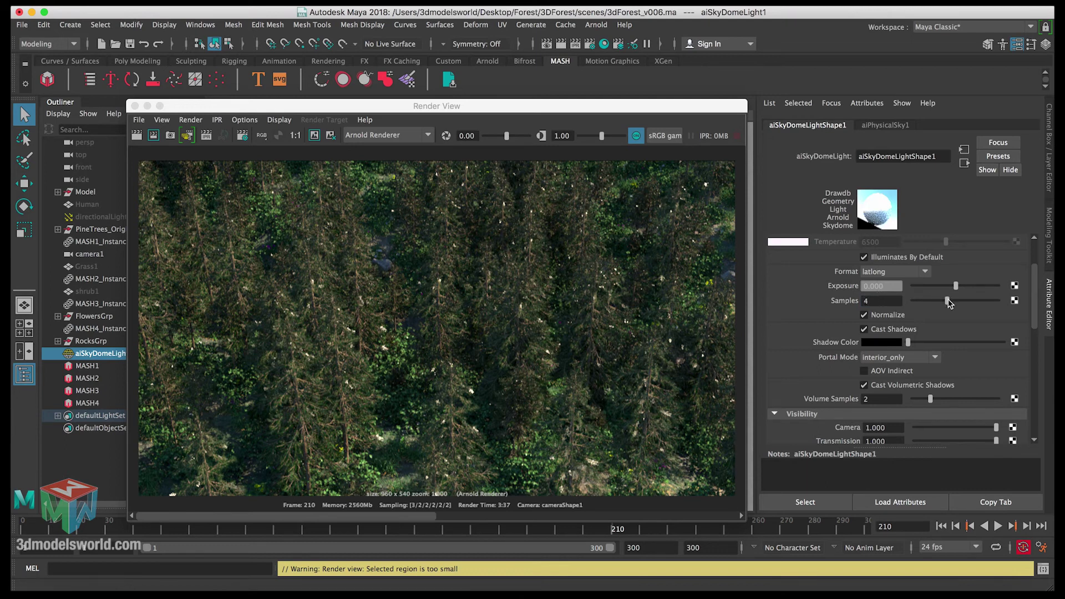
click(968, 303)
double_click(873, 302)
text(1)
key(Return)
text(3)
key(Return)
drag(862, 301, 892, 299)
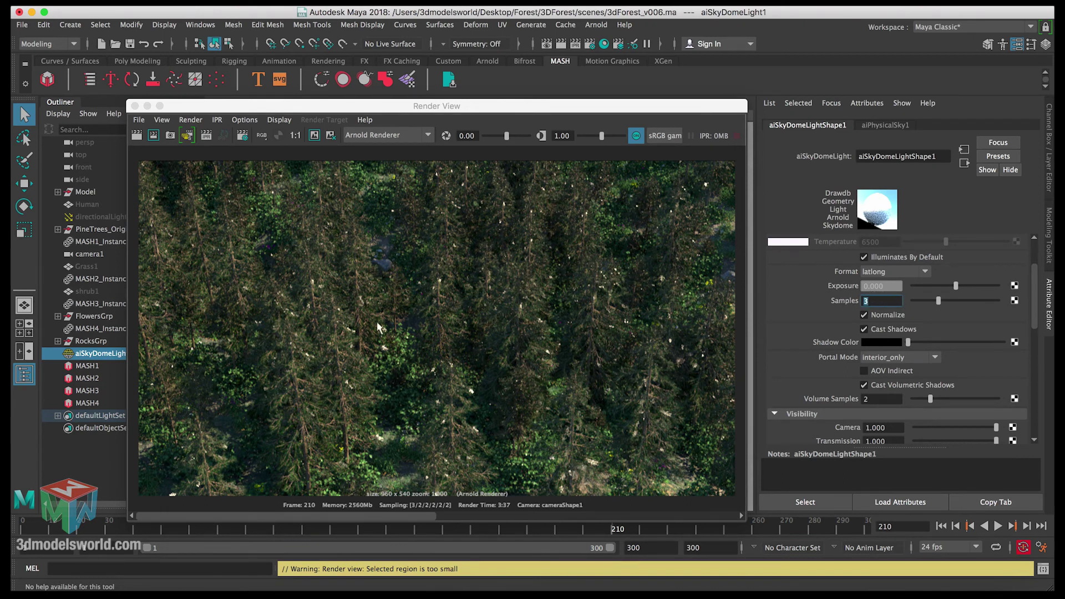
Compare the two stored renders once more and set the skydome light's Samples to 2
drag(401, 517, 651, 523)
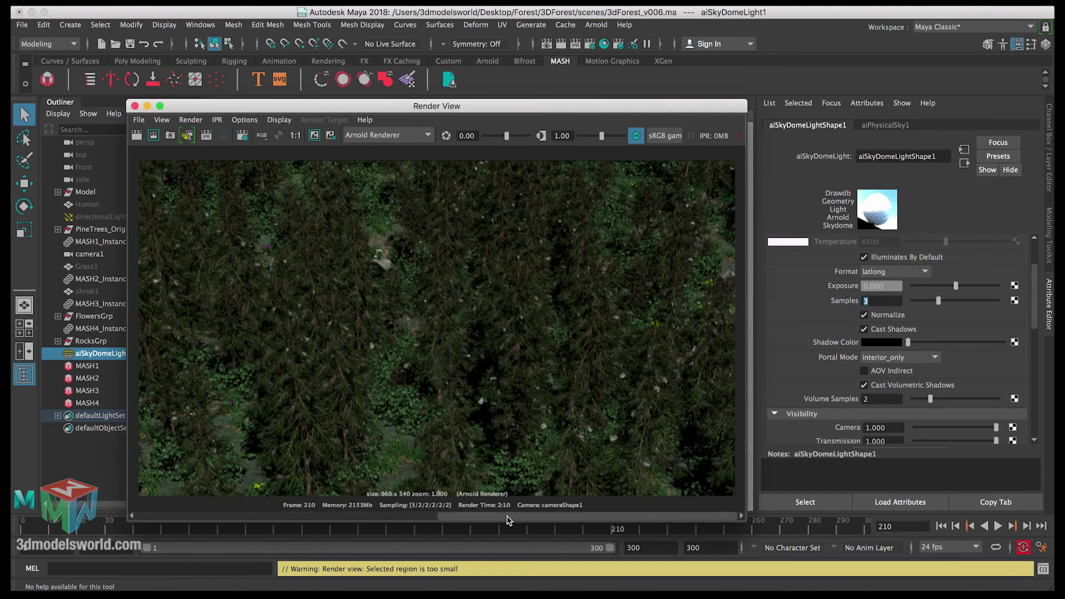
drag(510, 520, 302, 516)
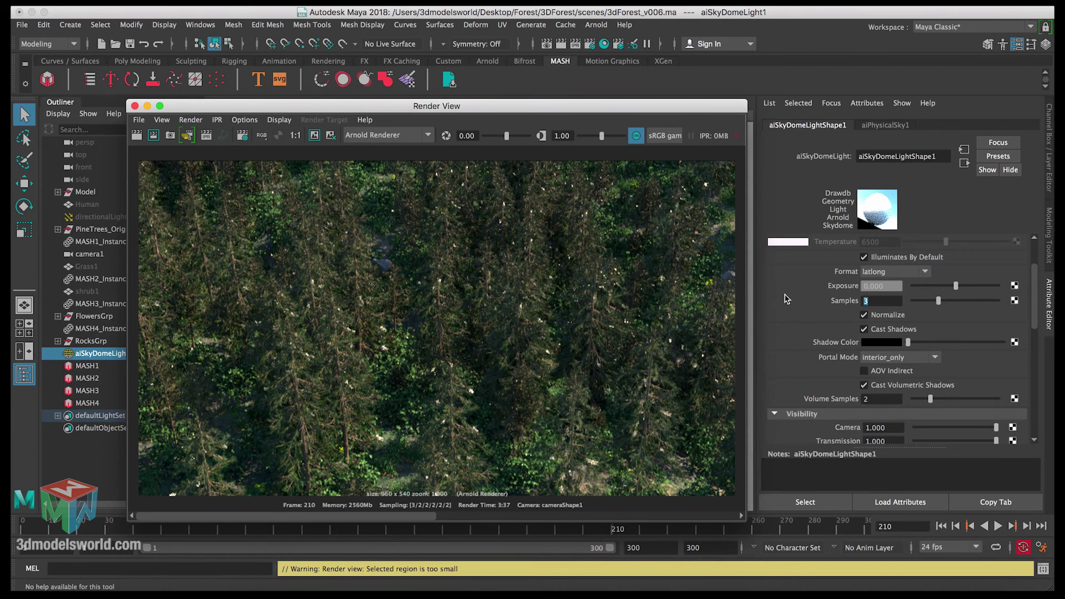
click(886, 299)
text(2)
key(Return)
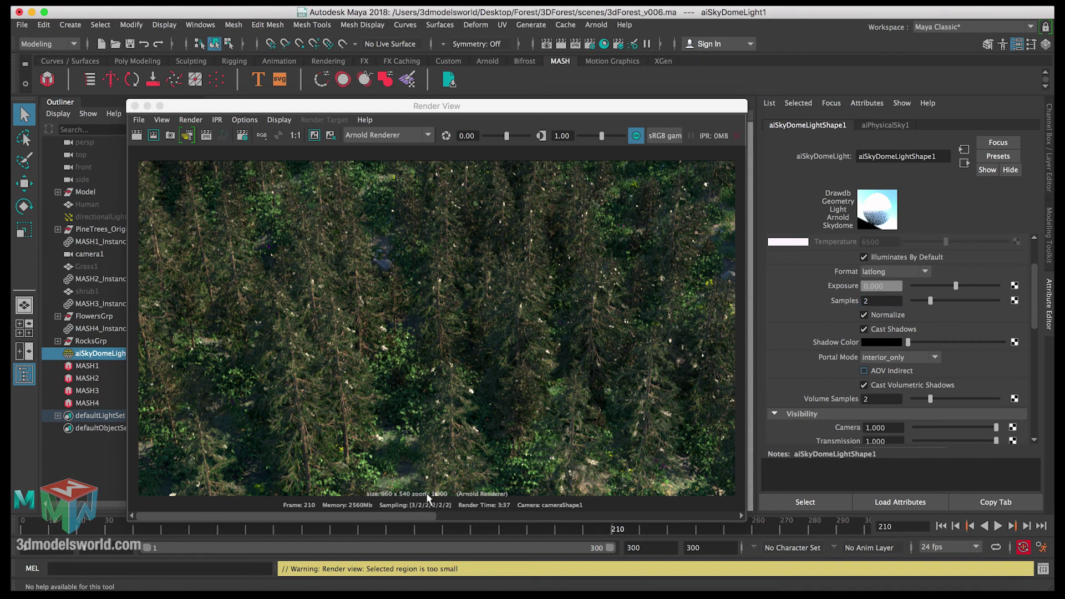
Review the physical sky render again and check the sampling values in the Arnold render settings
click(427, 517)
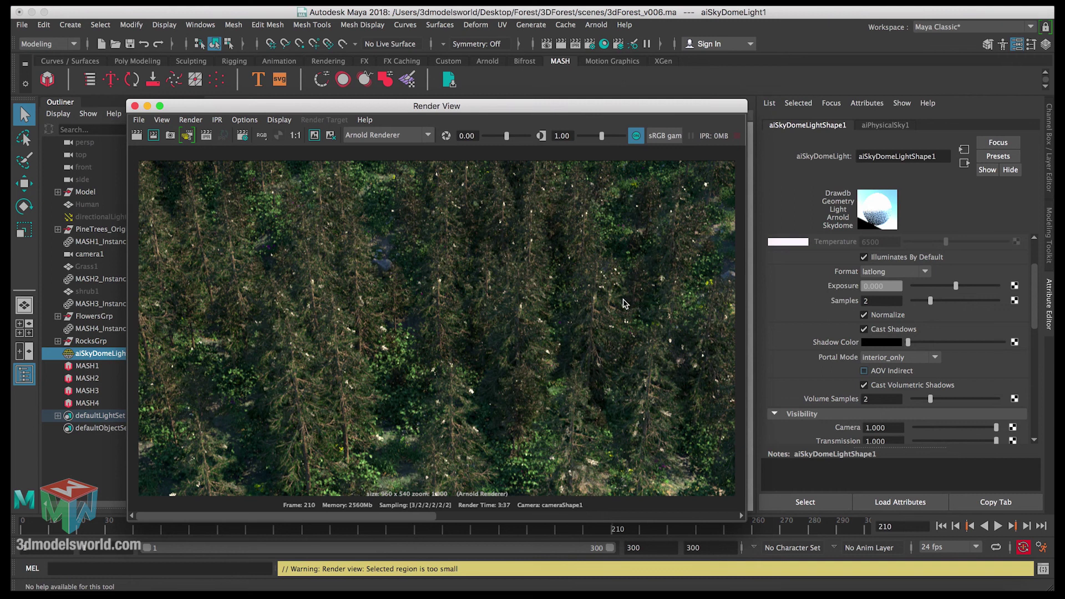
click(867, 300)
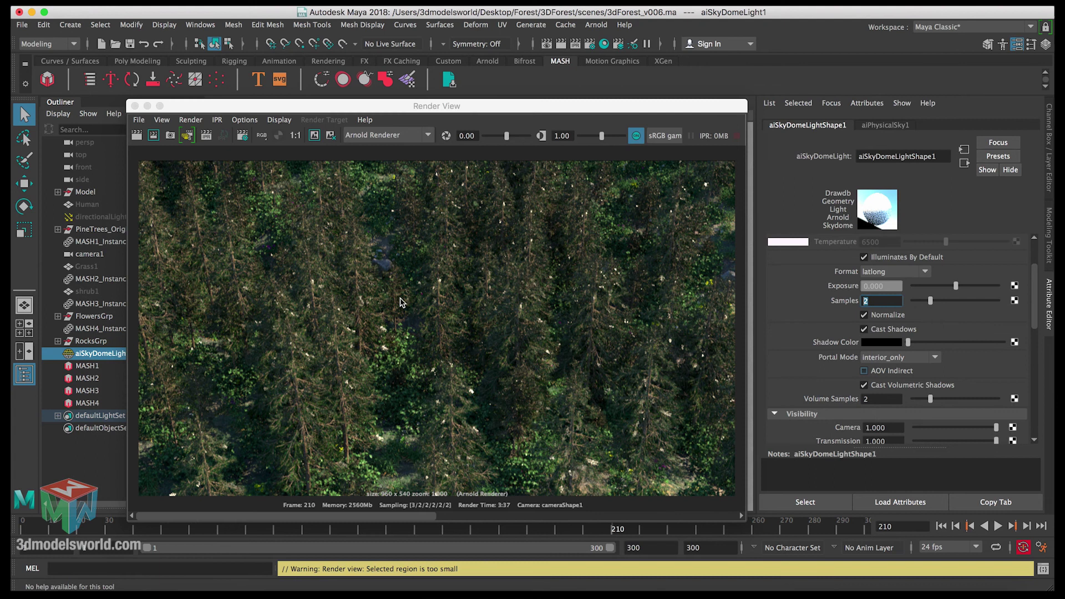
click(671, 516)
click(672, 516)
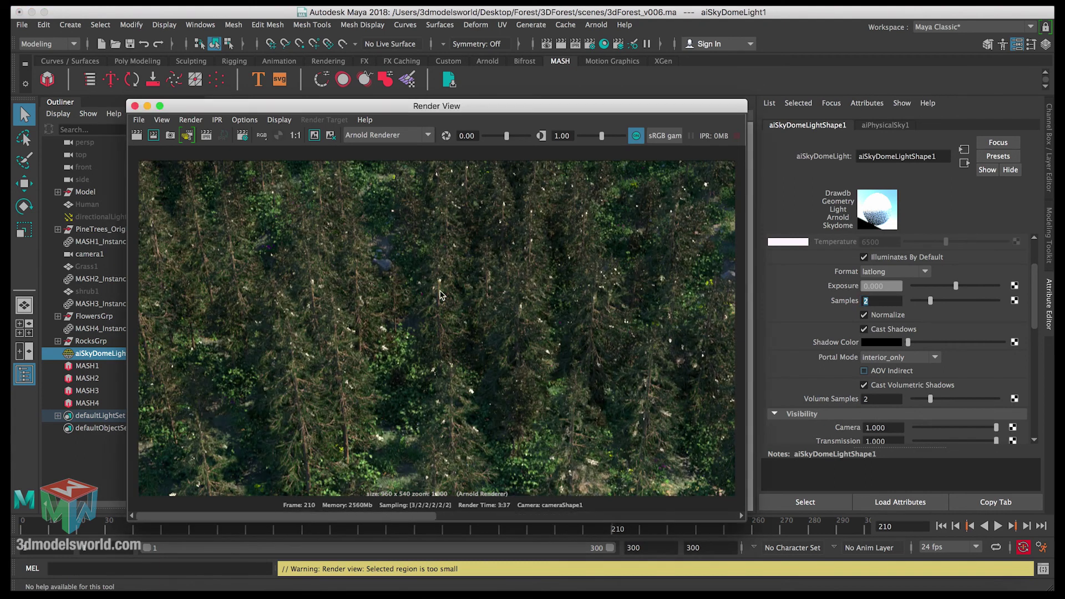
click(589, 44)
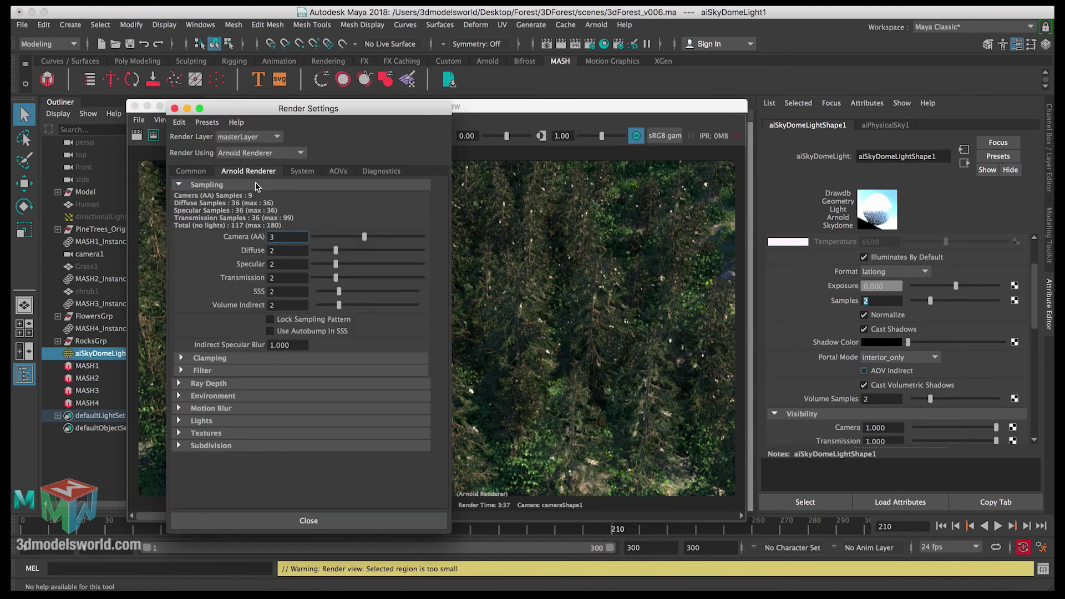
click(283, 103)
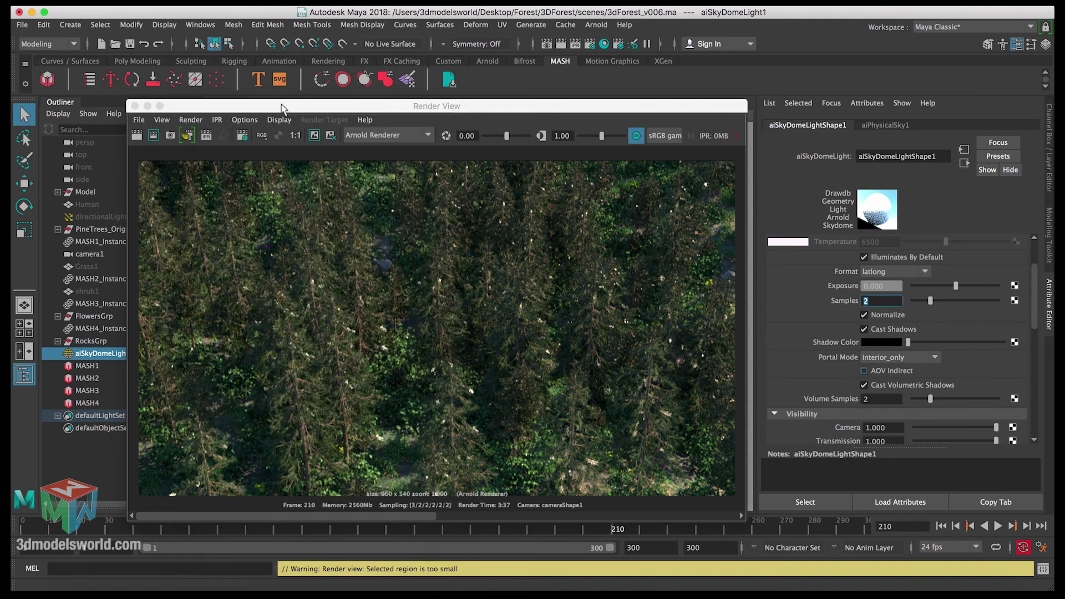